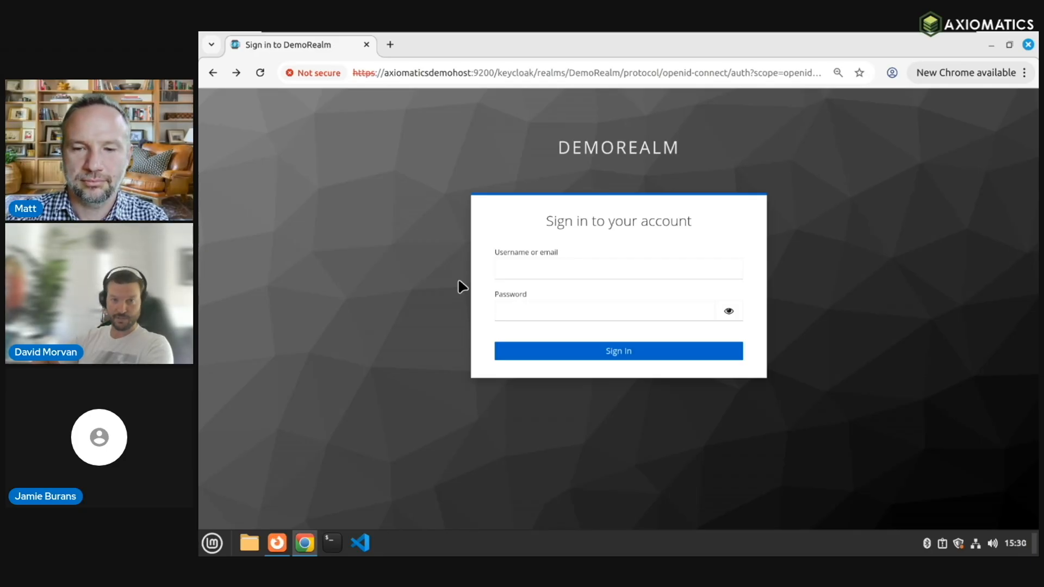
Step: Click into the Username or email field on the DemoRealm sign-in page
left_click(533, 267)
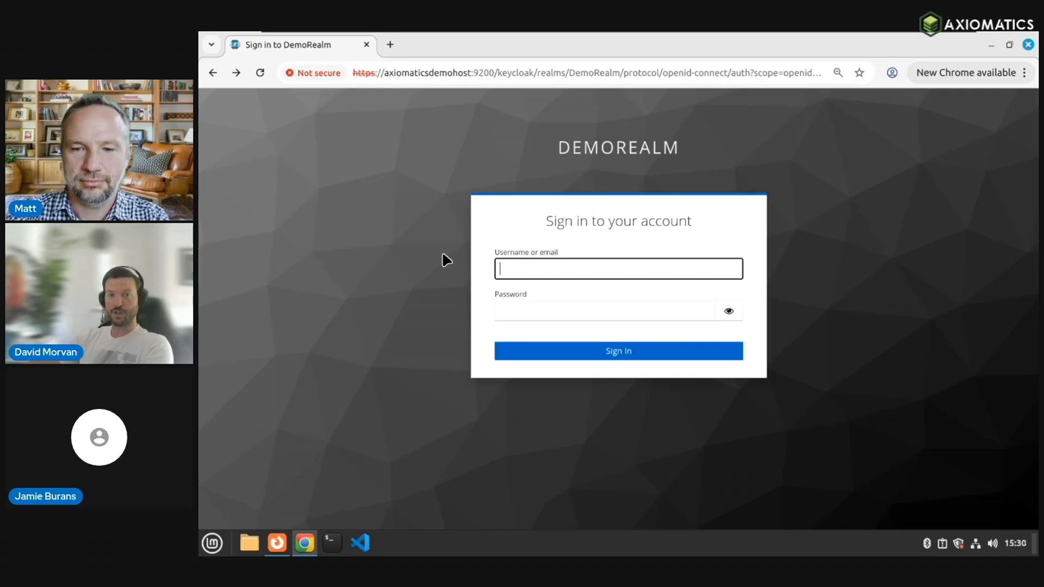
Step: Sign in to DemoRealm with the demo user's username and password, correcting a mistyped password
type("michael.scott")
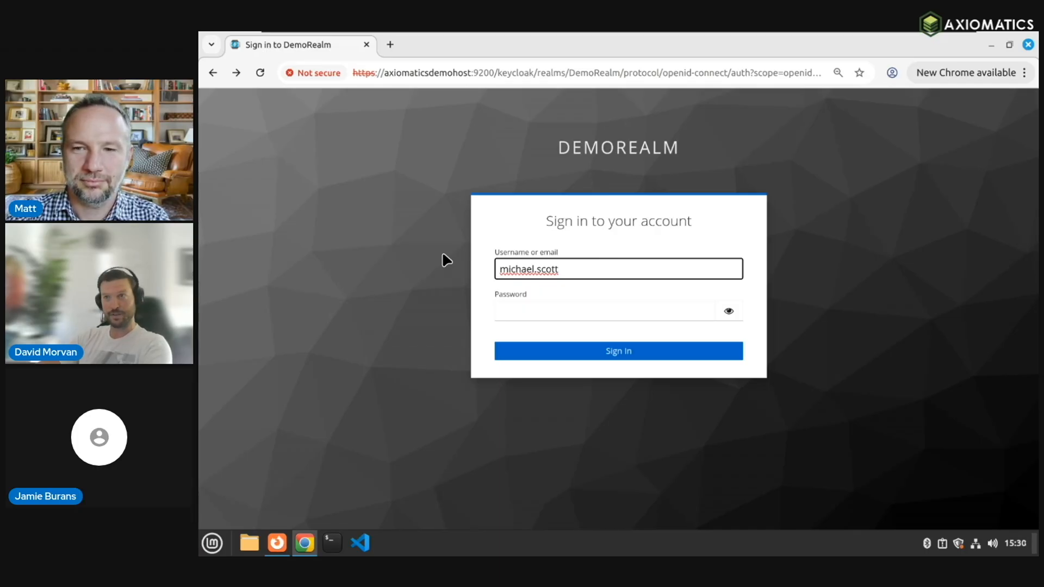
key("Tab")
type("password")
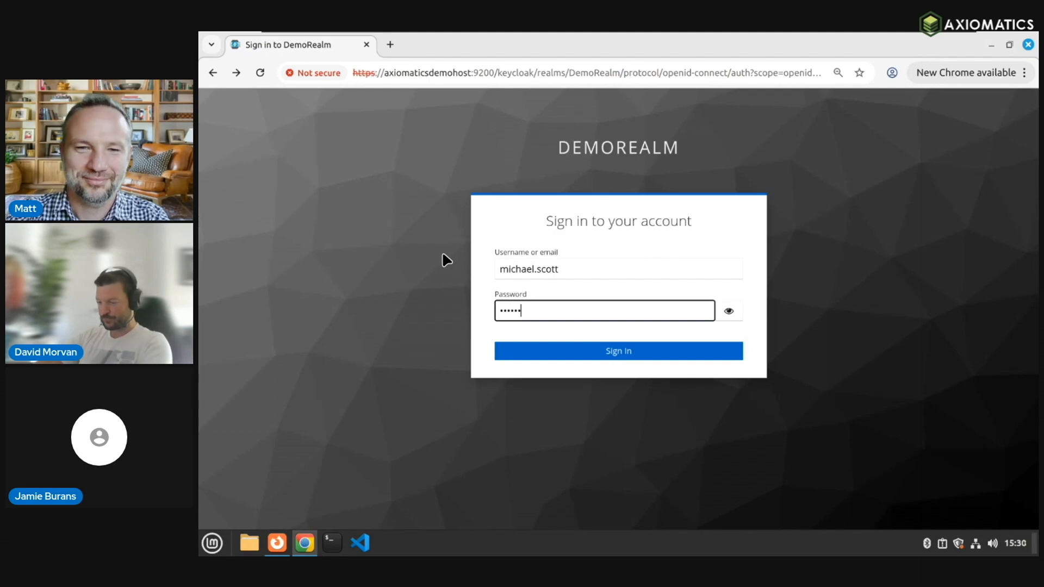
key("BackSpace")
key("BackSpace")
key("BackSpace")
key("BackSpace")
key("BackSpace")
key("BackSpace")
key("BackSpace")
key("BackSpace")
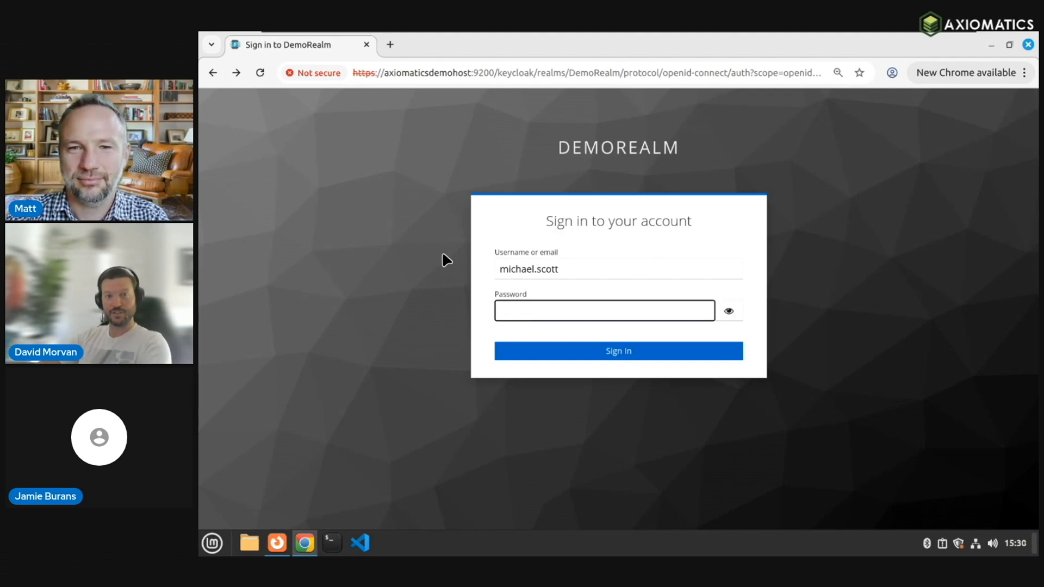
type("••••••••••")
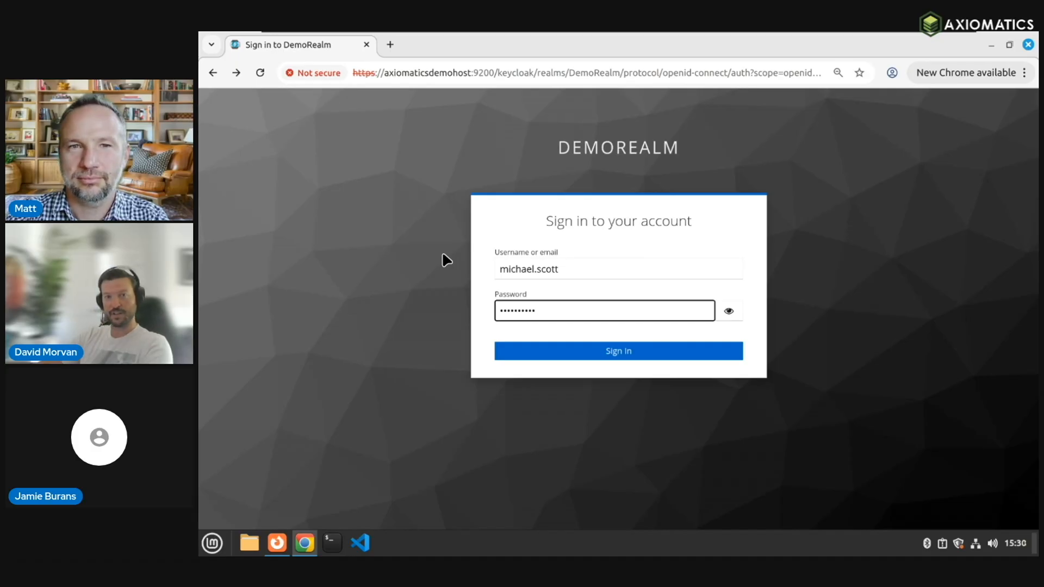
key("Return")
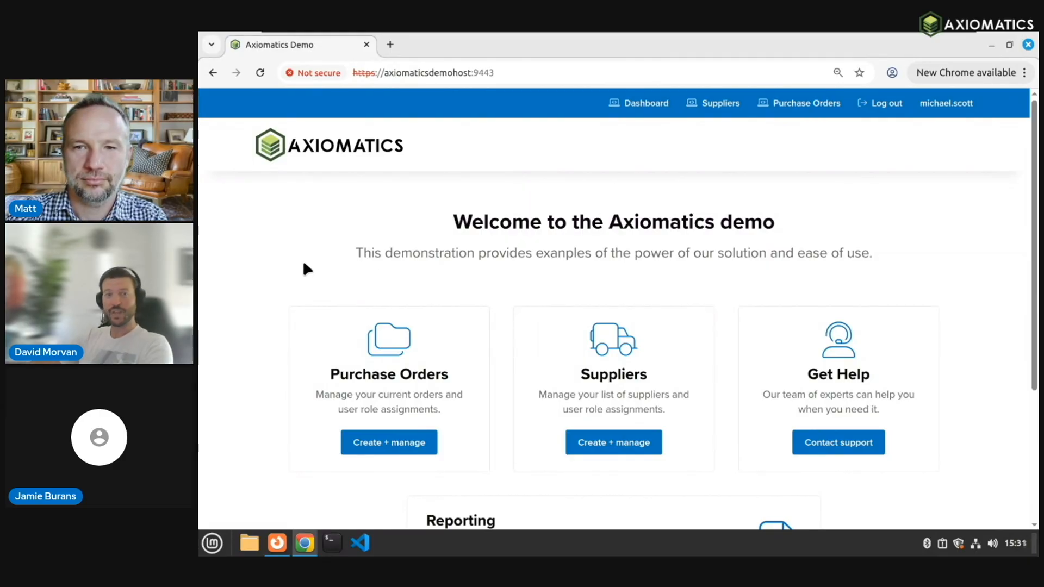
scroll(297, 266, "down", 2)
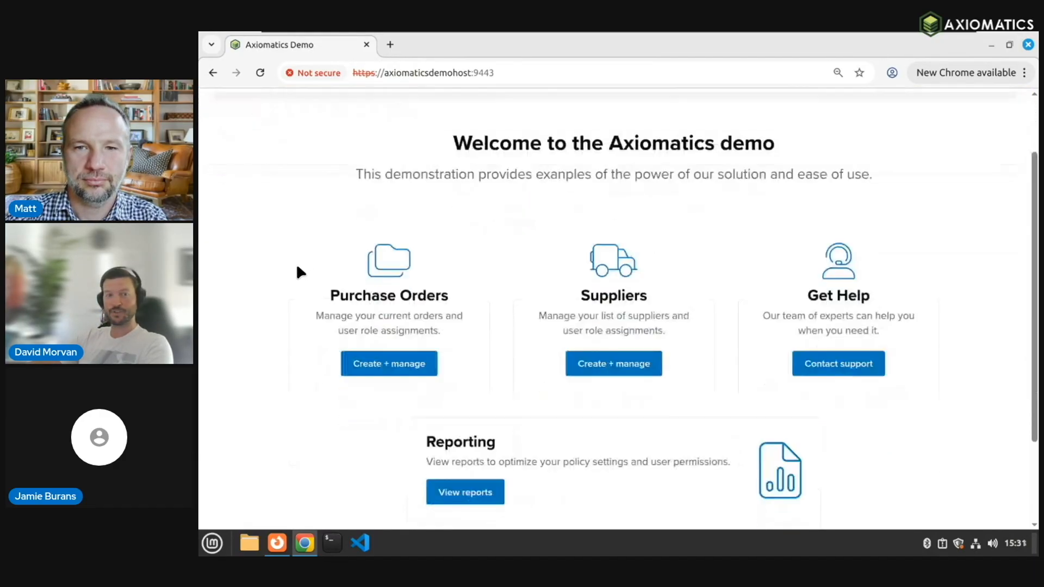
scroll(274, 261, "down", 2)
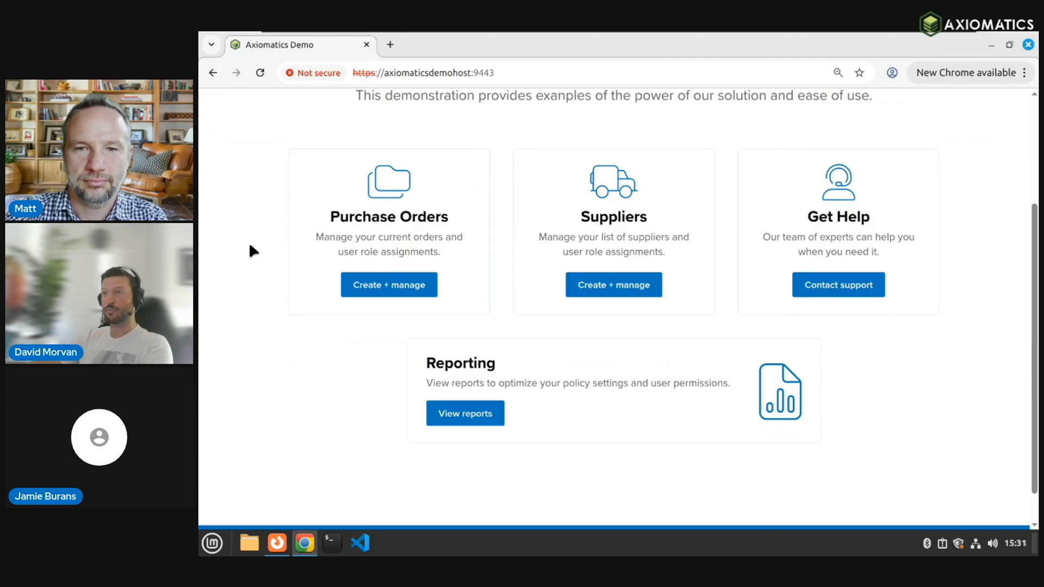
scroll(235, 261, "up", 1)
scroll(234, 264, "up", 1)
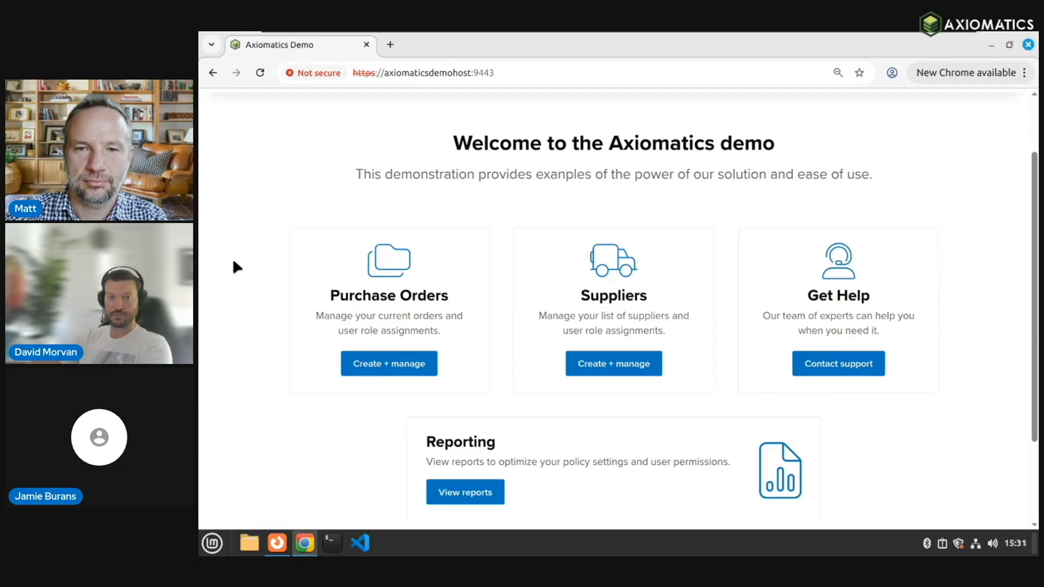
scroll(234, 261, "up", 2)
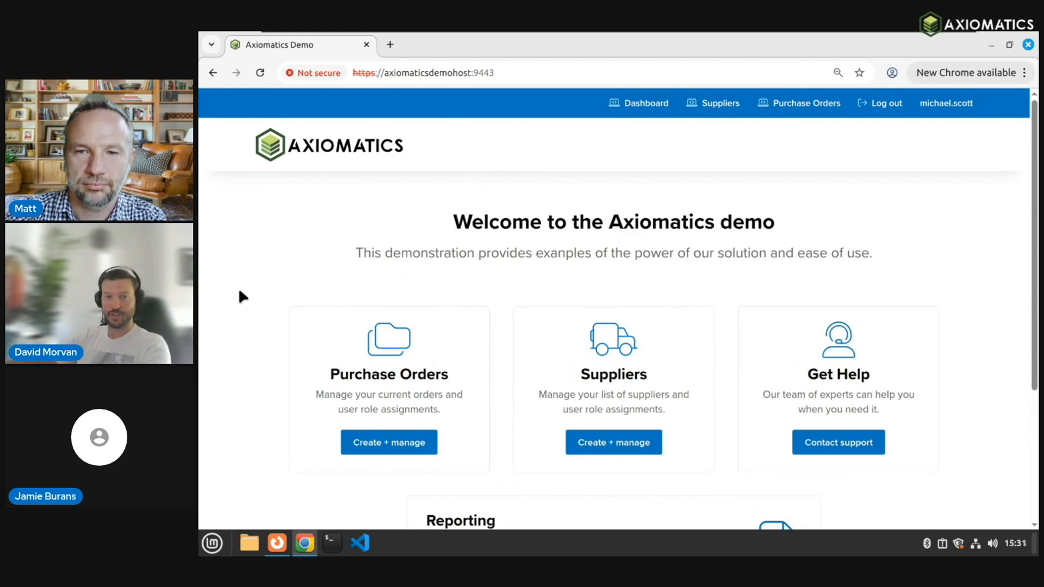
scroll(248, 350, "down", 3)
scroll(252, 367, "down", 3)
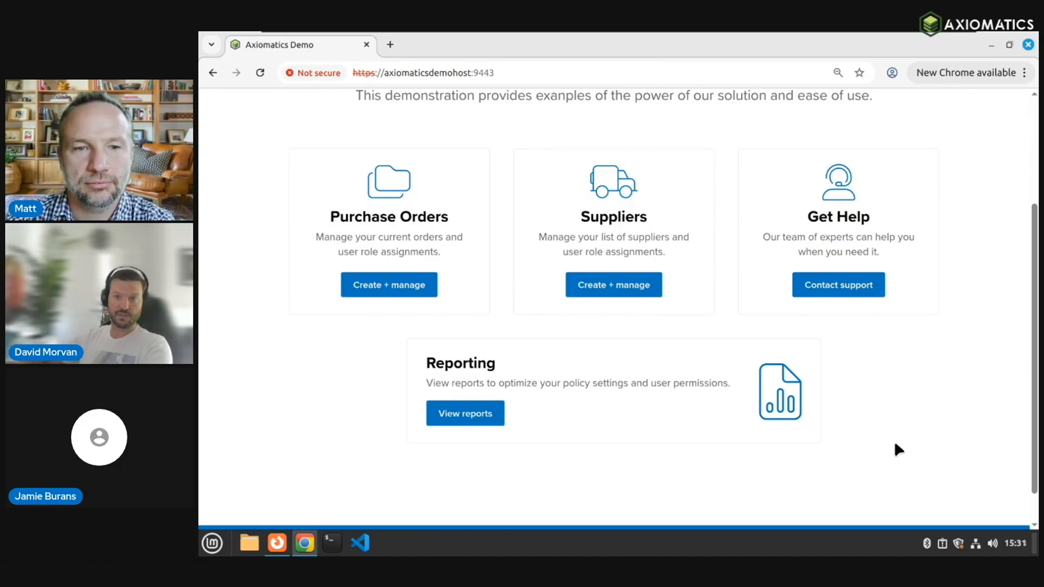
scroll(922, 419, "up", 3)
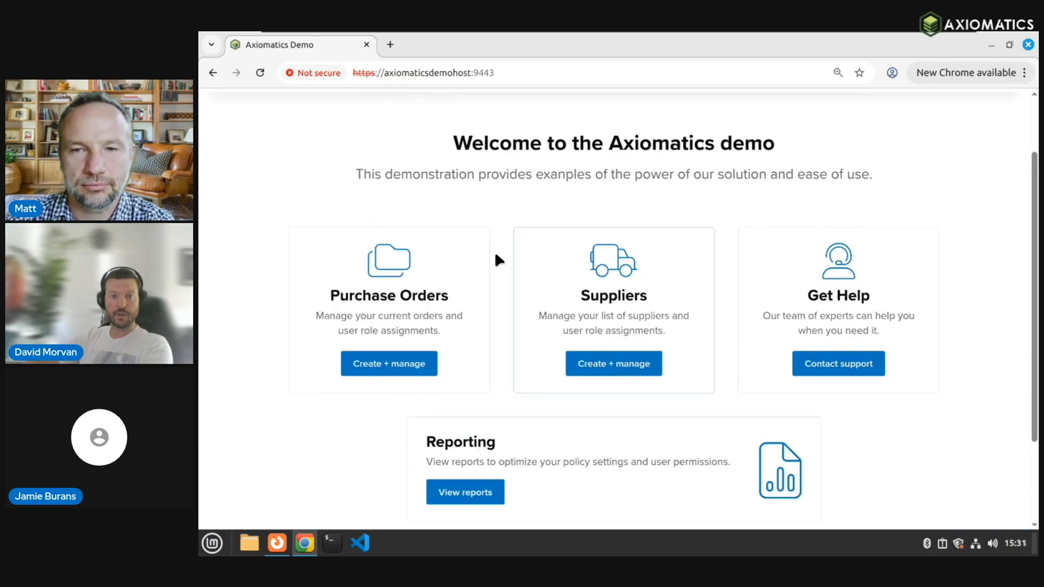
scroll(213, 388, "up", 3)
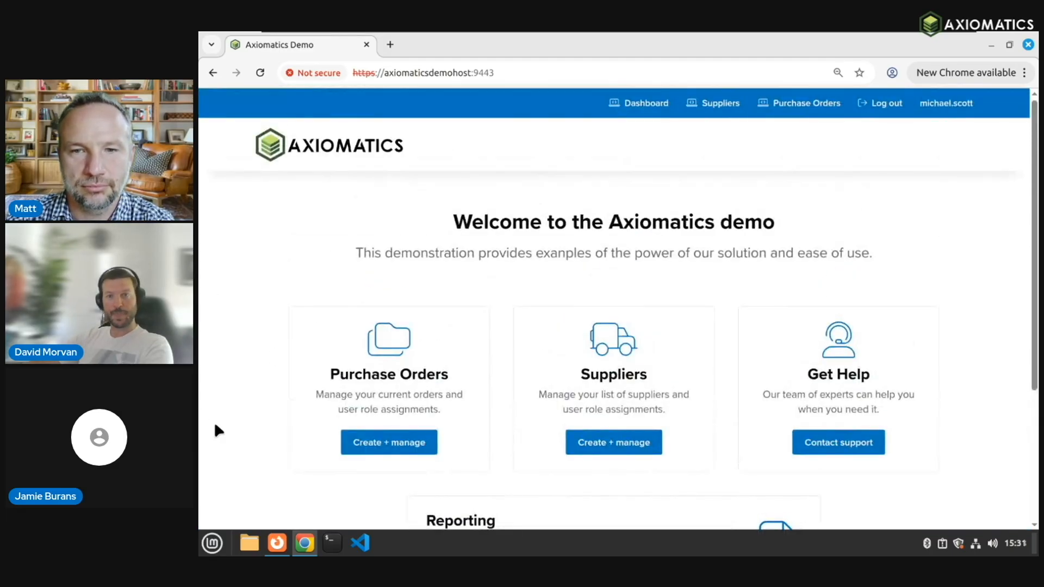
left_click(390, 449)
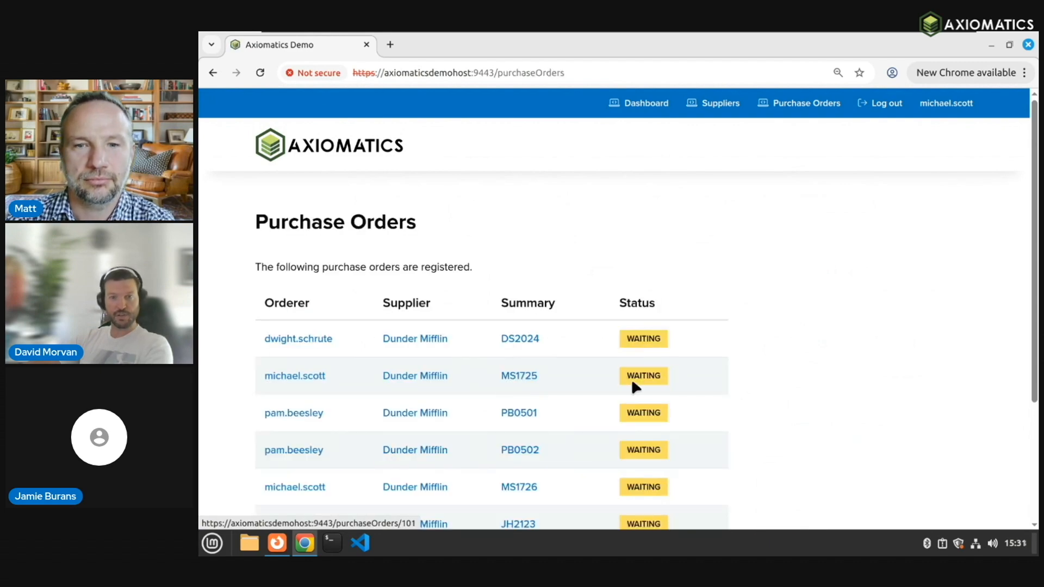
Step: Scroll down the Purchase Orders list to see all six WAITING orders
scroll(830, 364, "down", 3)
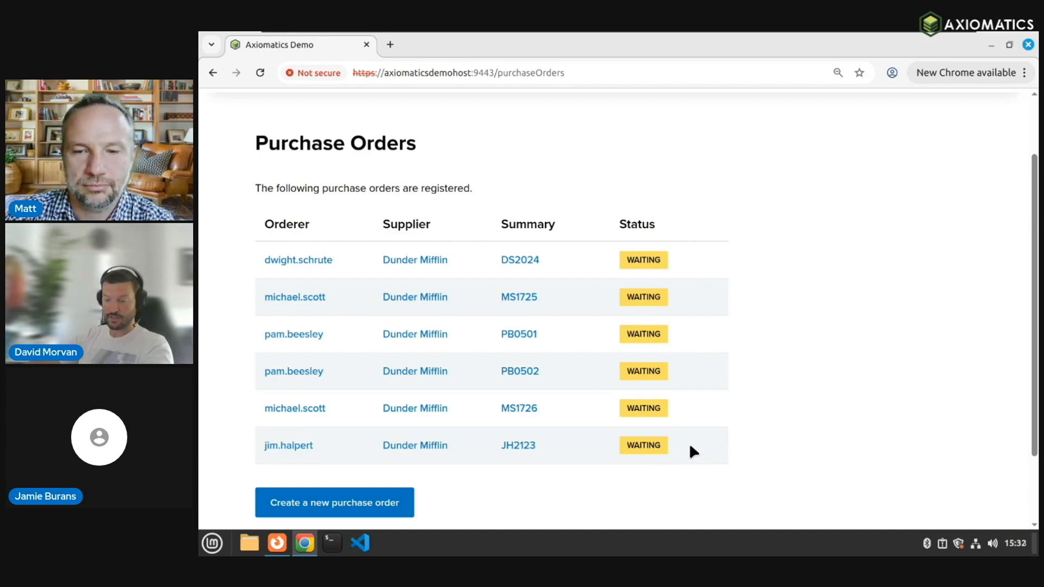
Step: Approve the last purchase order, JH2123, and return to the welcome dashboard
left_click(293, 449)
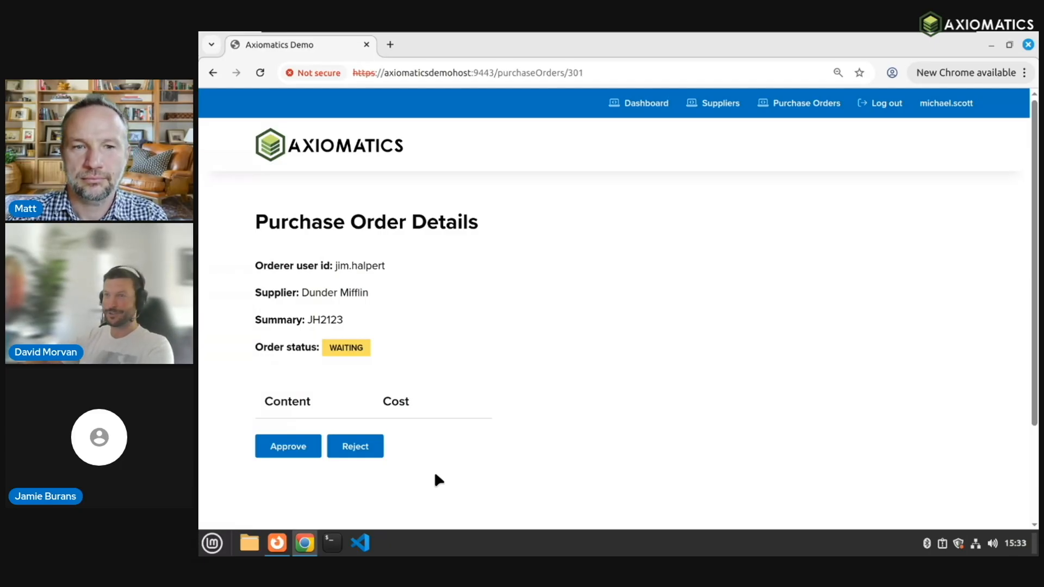
left_click(280, 452)
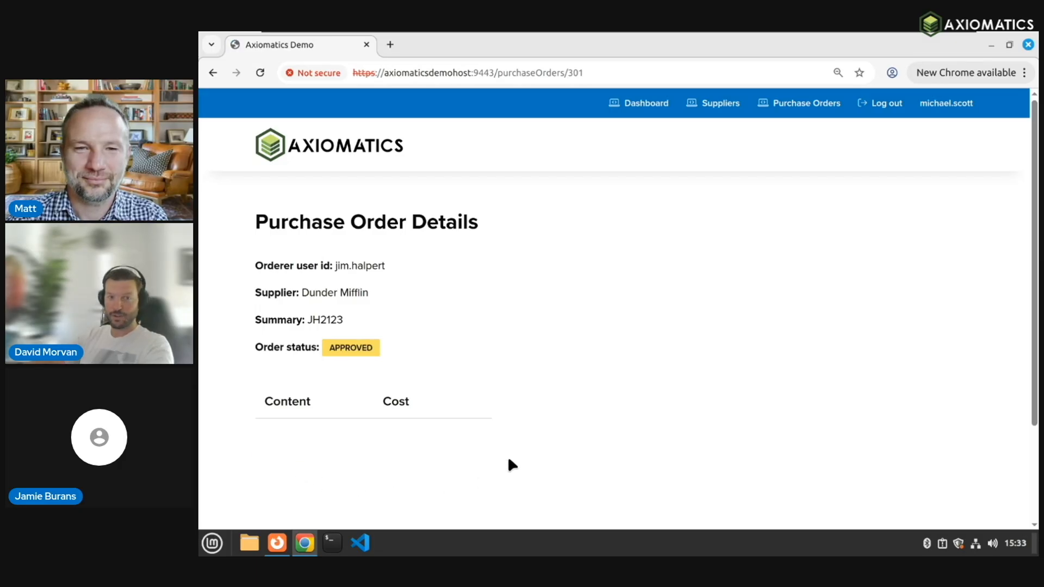
left_click(640, 103)
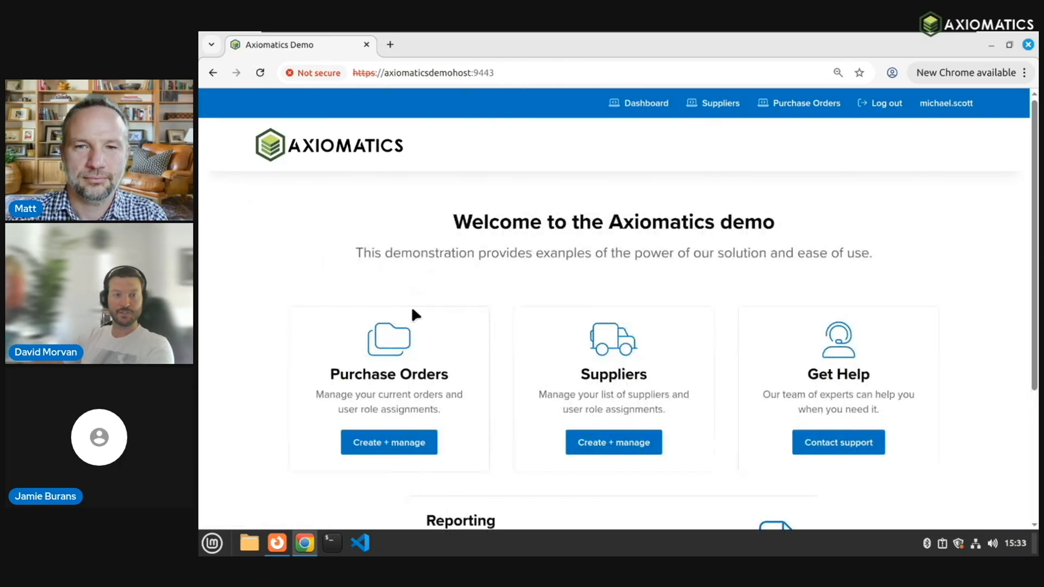
left_click(369, 444)
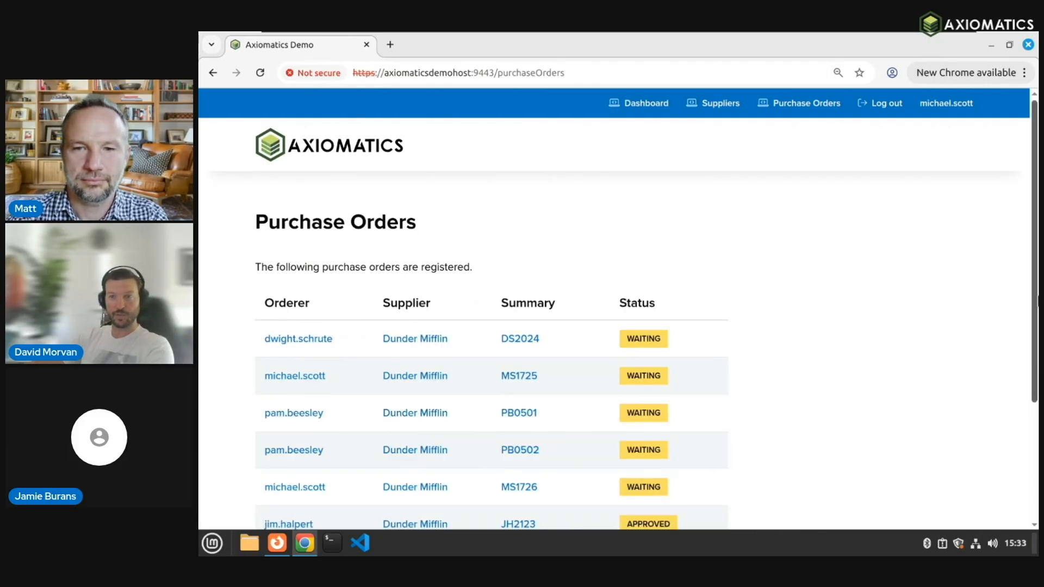
scroll(721, 483, "down", 1)
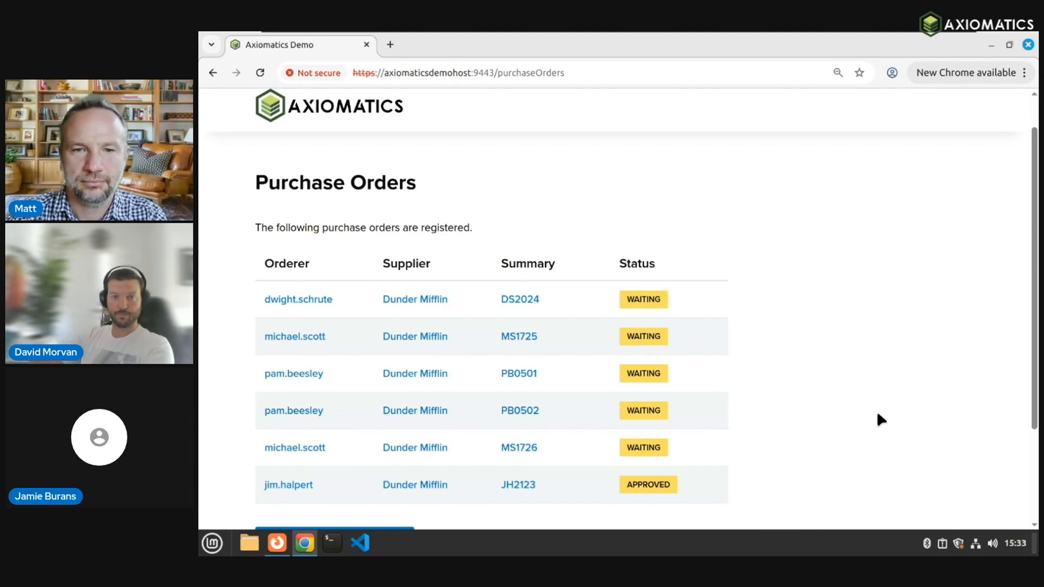
scroll(1005, 217, "up", 1)
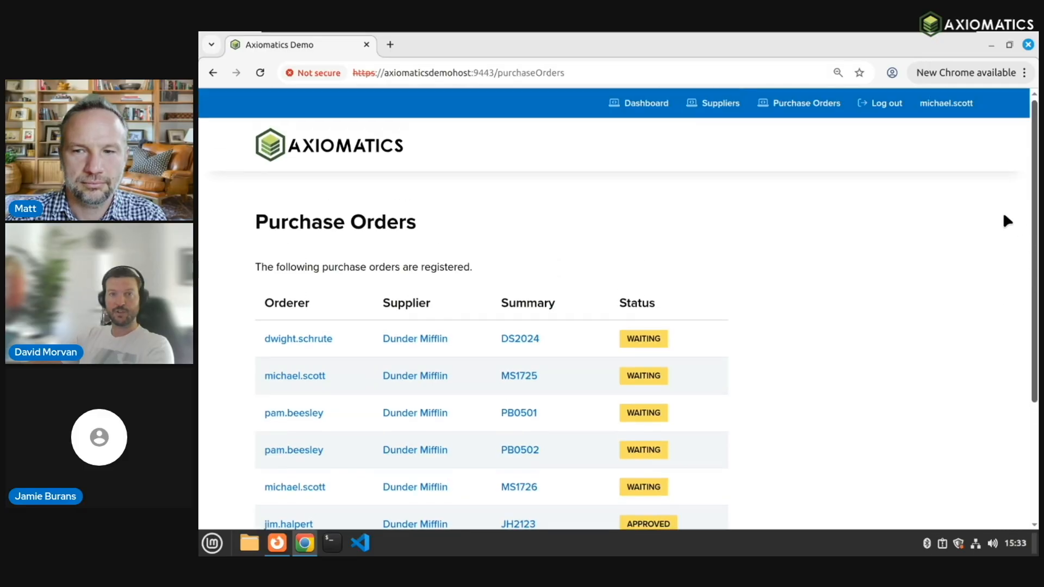
left_click(652, 107)
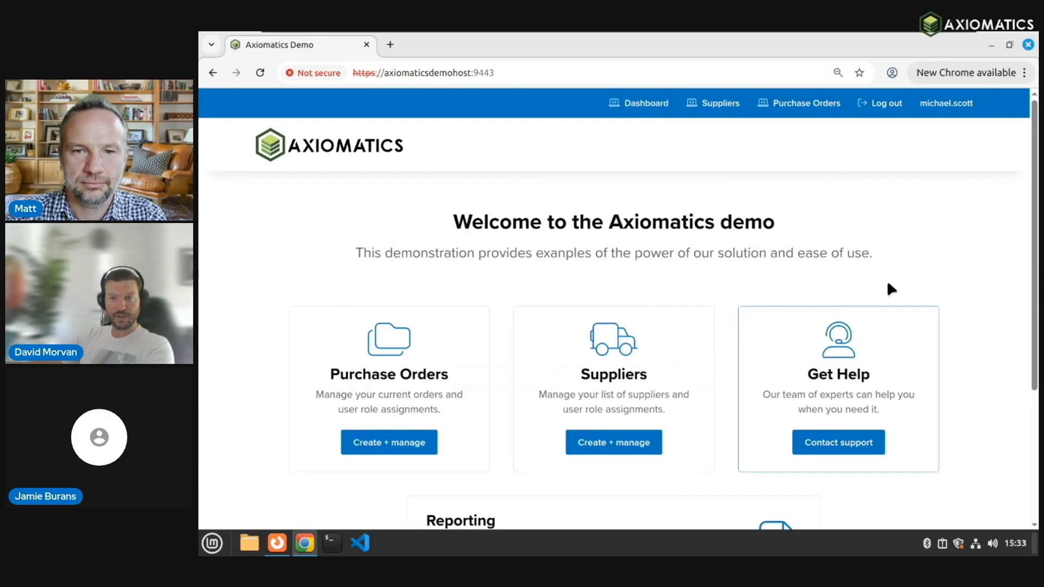
Step: Log out, then sign in to DemoRealm as another user with their username and password
left_click(878, 104)
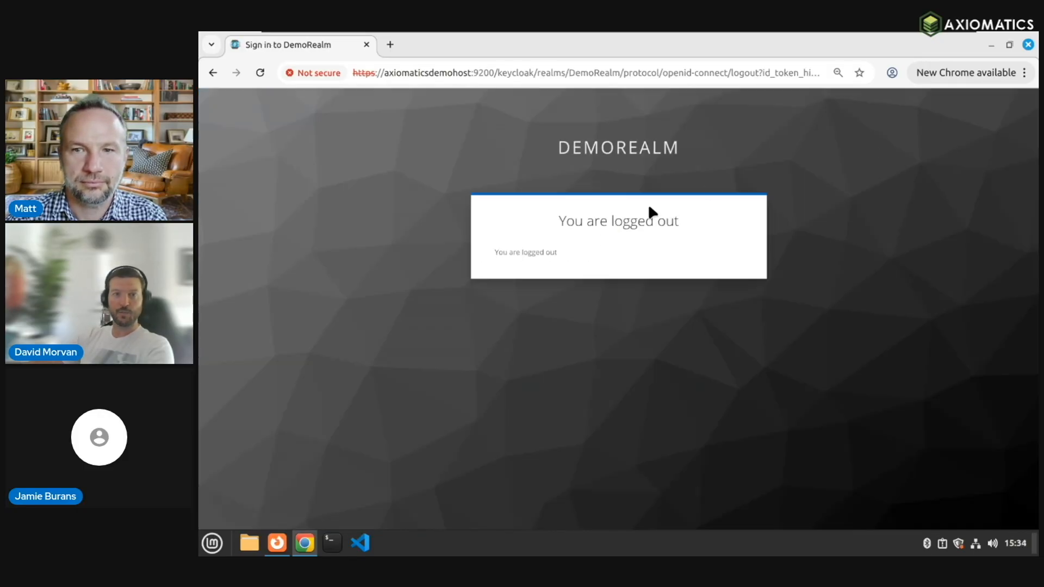
key("alt+Left")
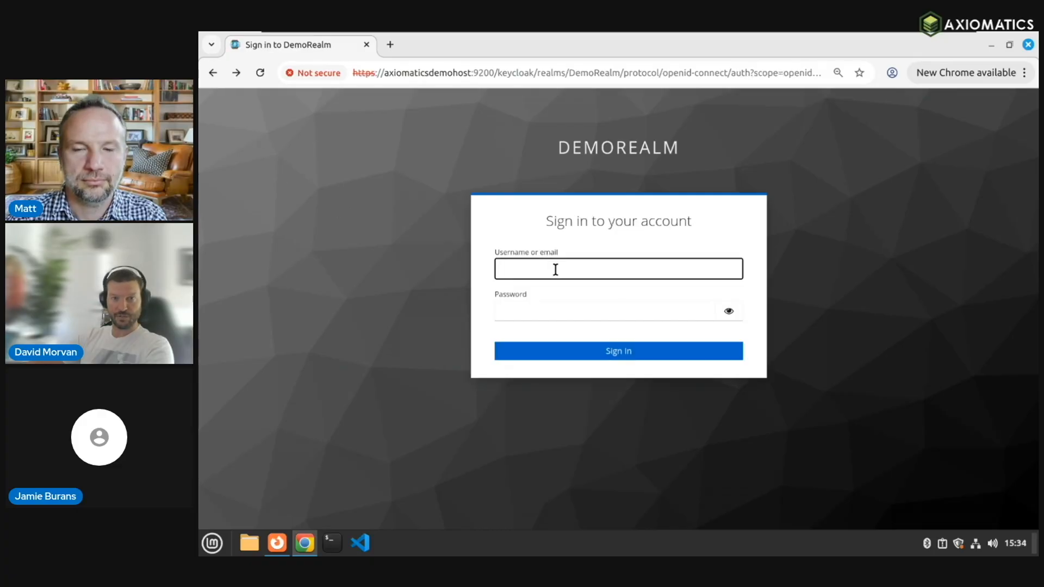
type("jim.halpert")
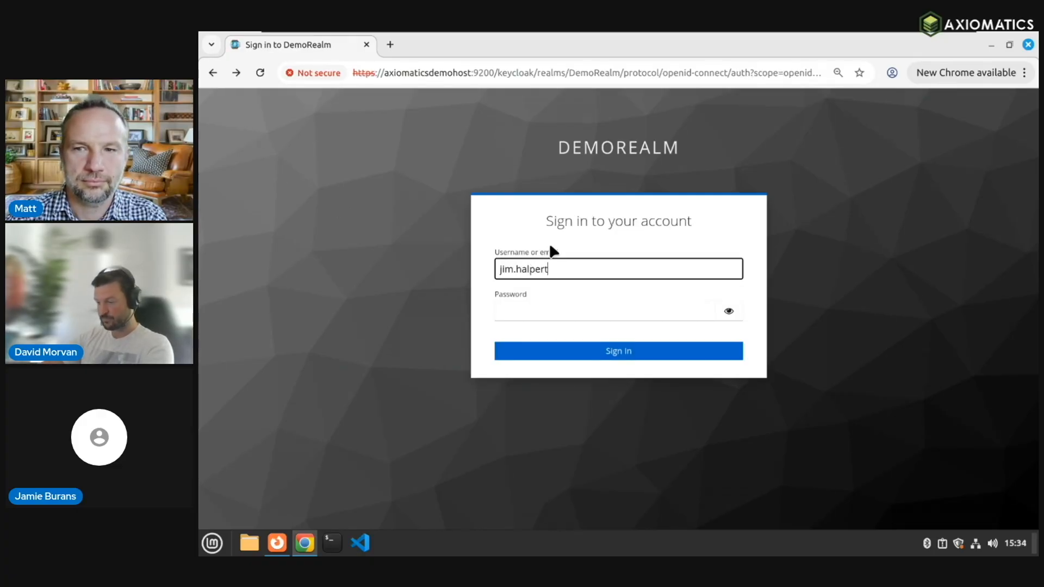
key("Tab")
type("•••••••")
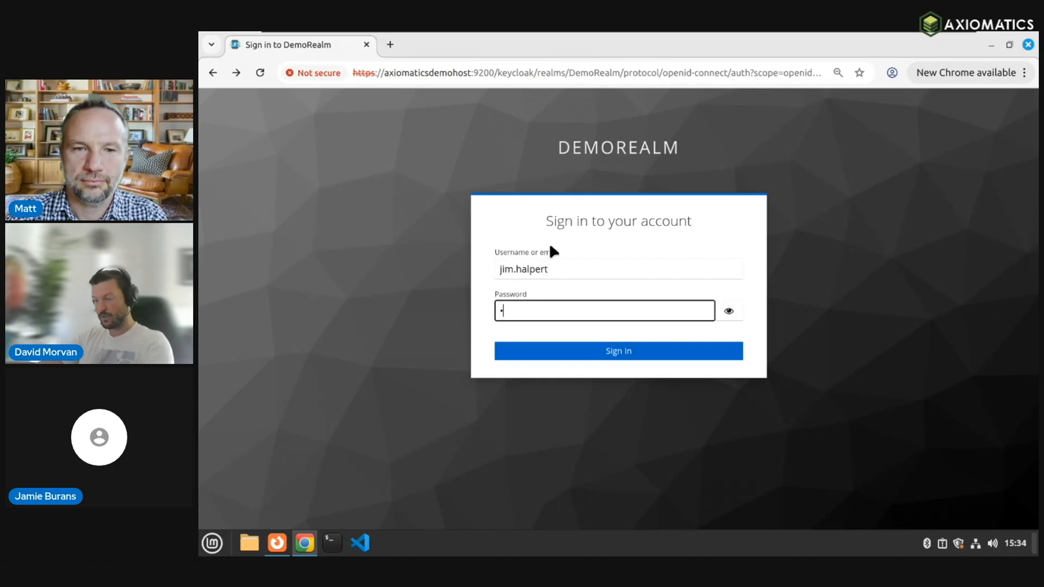
type("•••")
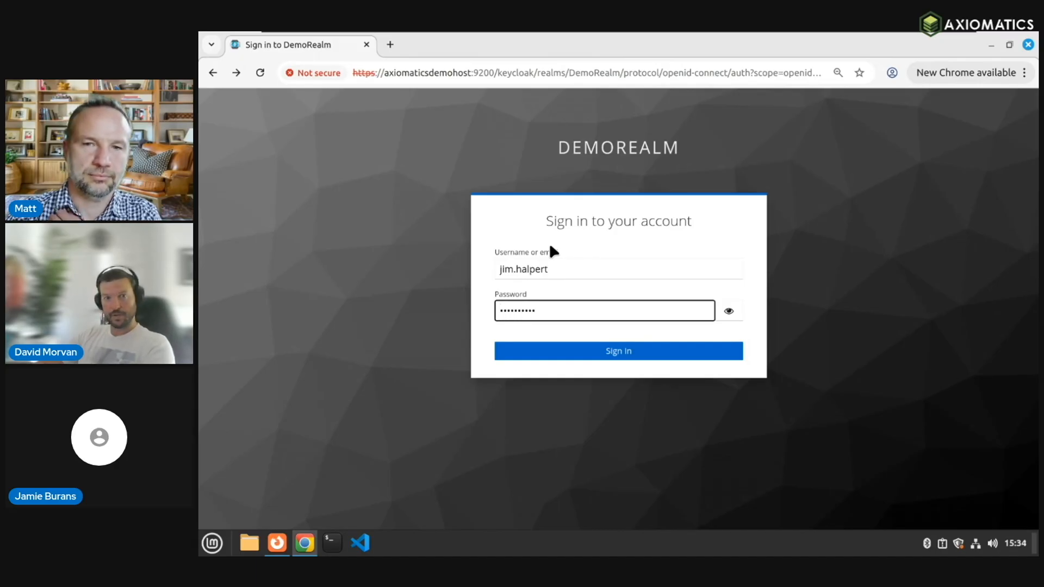
key("Return")
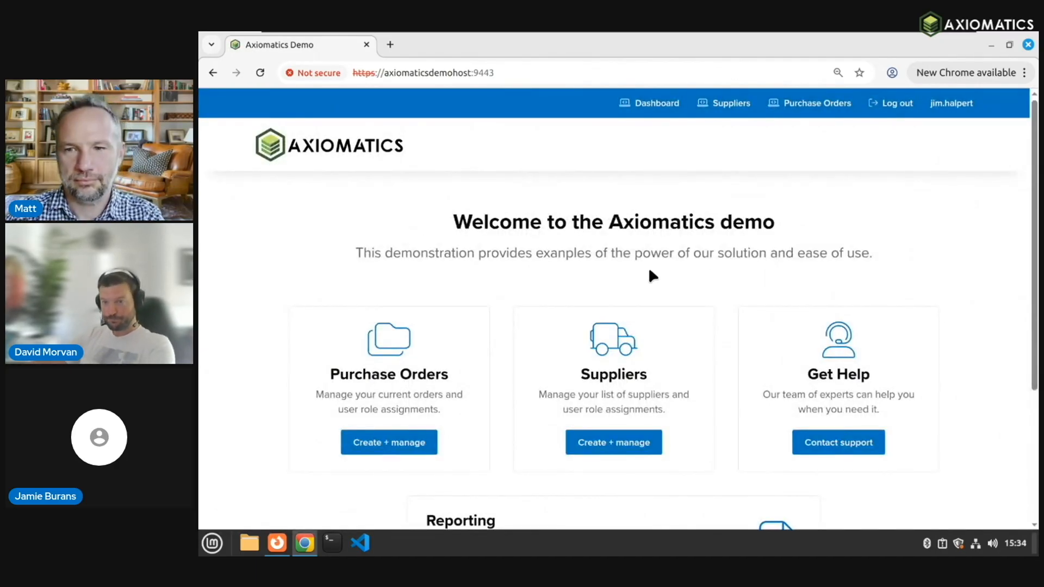
Step: Open the Purchase Orders list and the details of the first waiting order, DS2024
left_click_drag(1035, 233, 1034, 289)
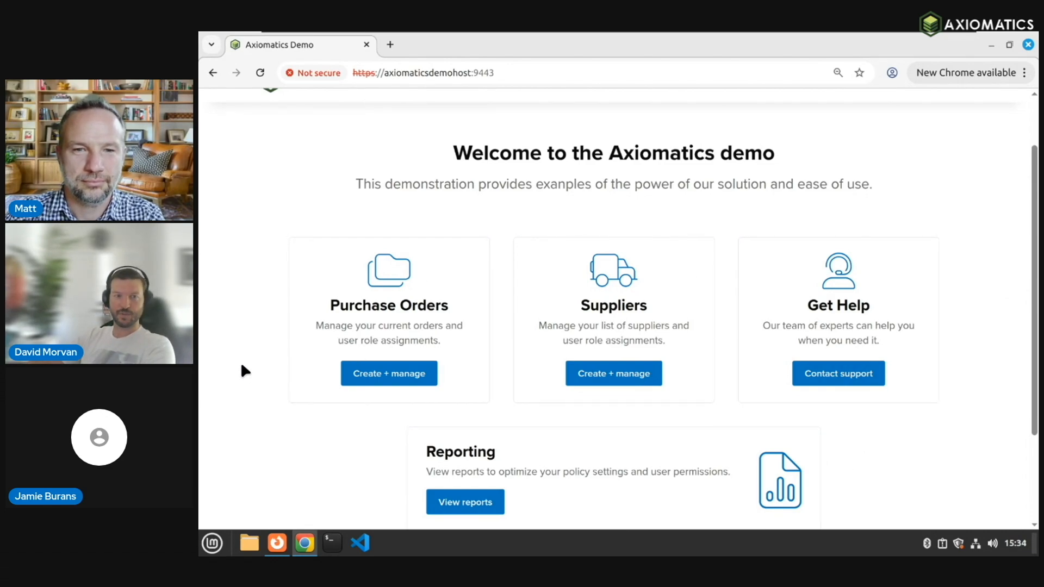
left_click(381, 376)
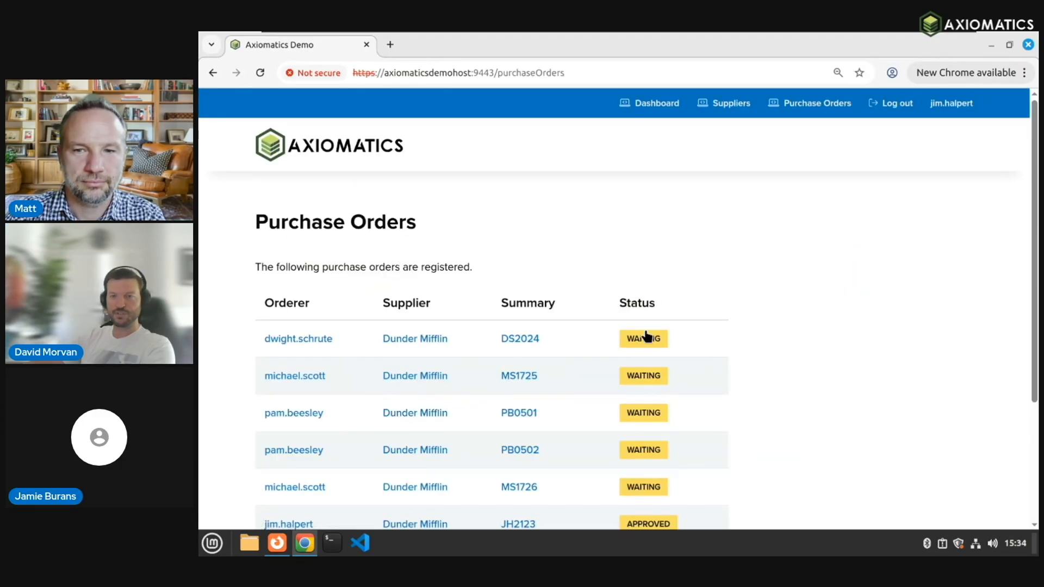
left_click_drag(1027, 324, 1033, 393)
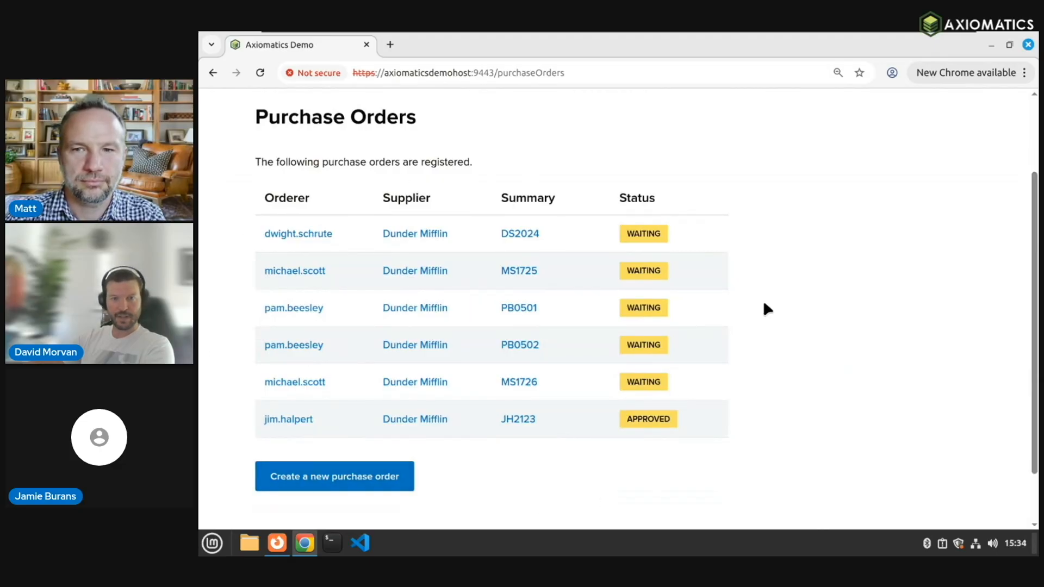
left_click(299, 239)
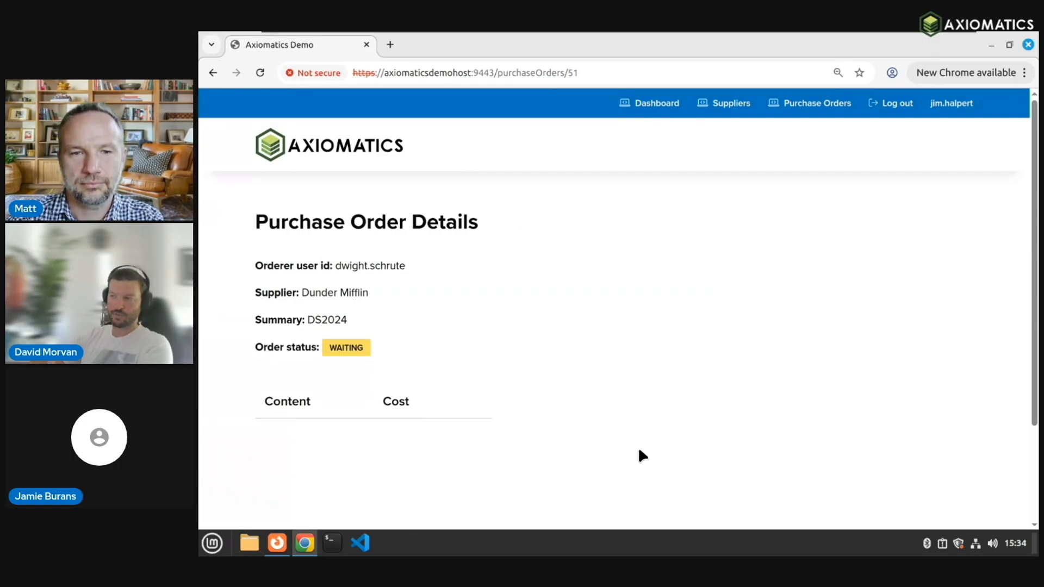
Step: Bring the Source of Truth window showing the users table to the front
mouse_move(275, 551)
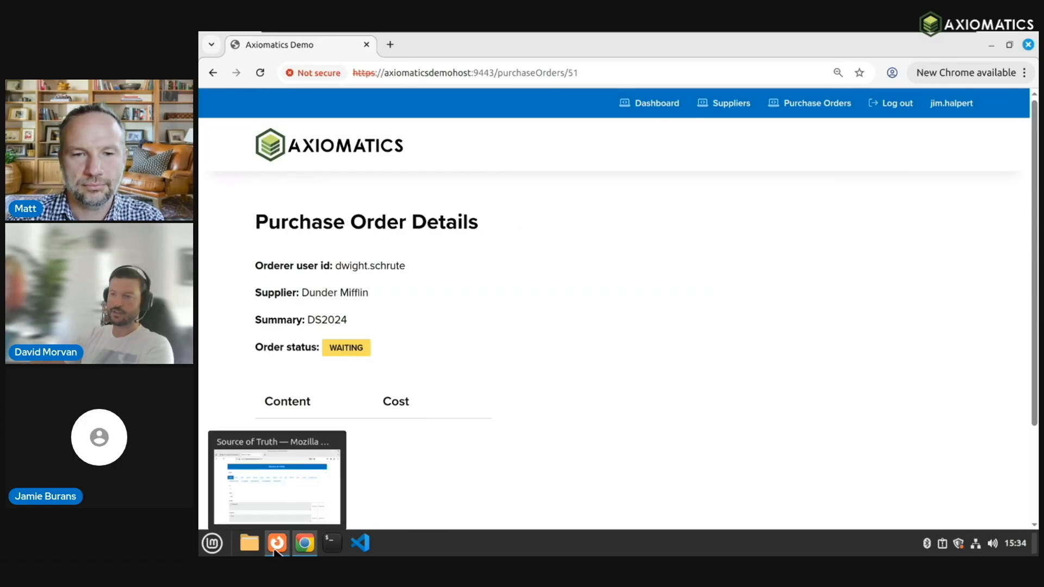
left_click(276, 552)
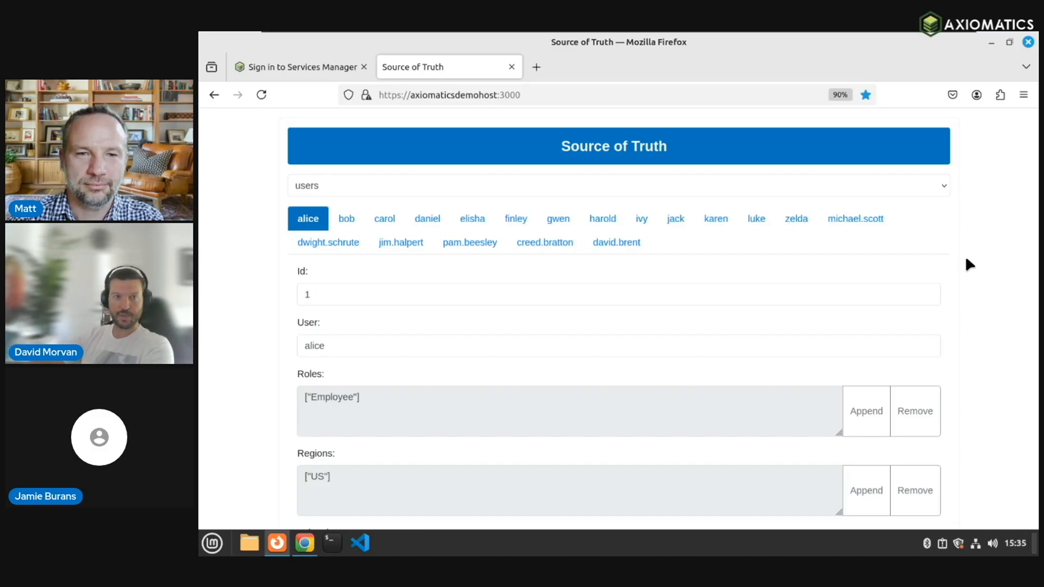
Step: Open a manager's user record and highlight PurchasingApprovals in their Training list
left_click(852, 218)
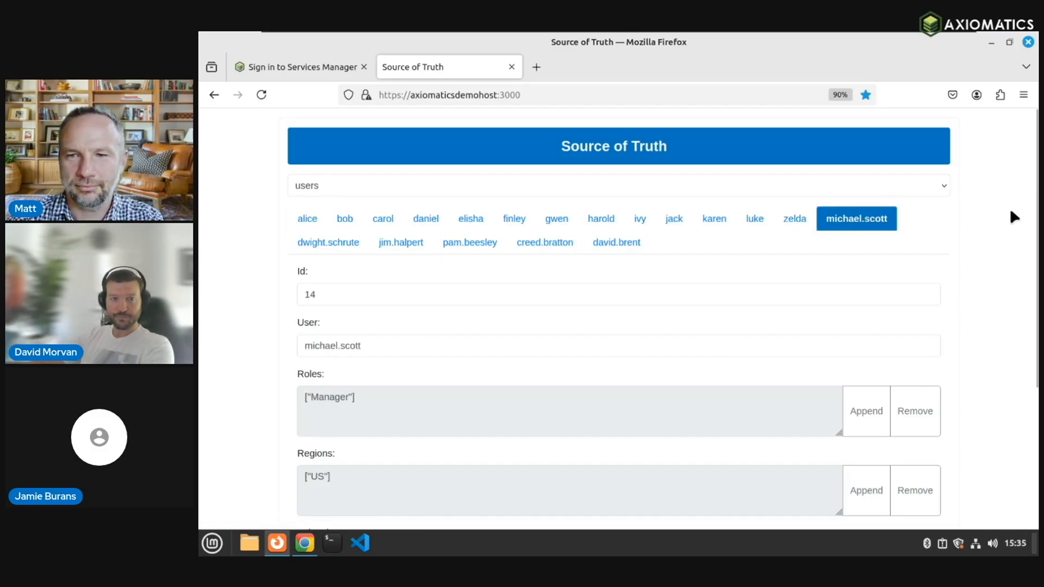
scroll(1012, 215, "down", 3)
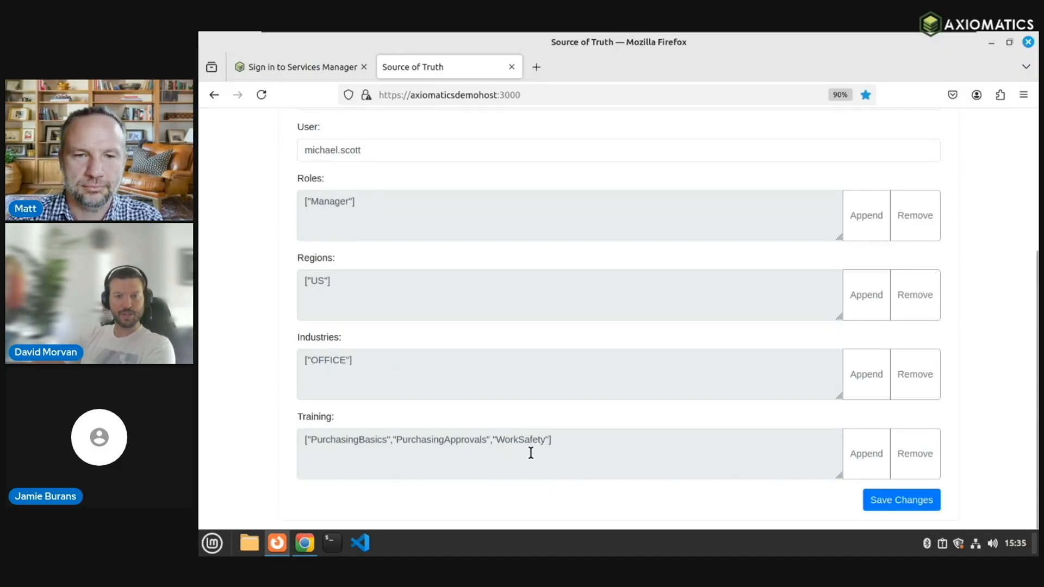
left_click_drag(487, 442, 397, 441)
key("ctrl+c")
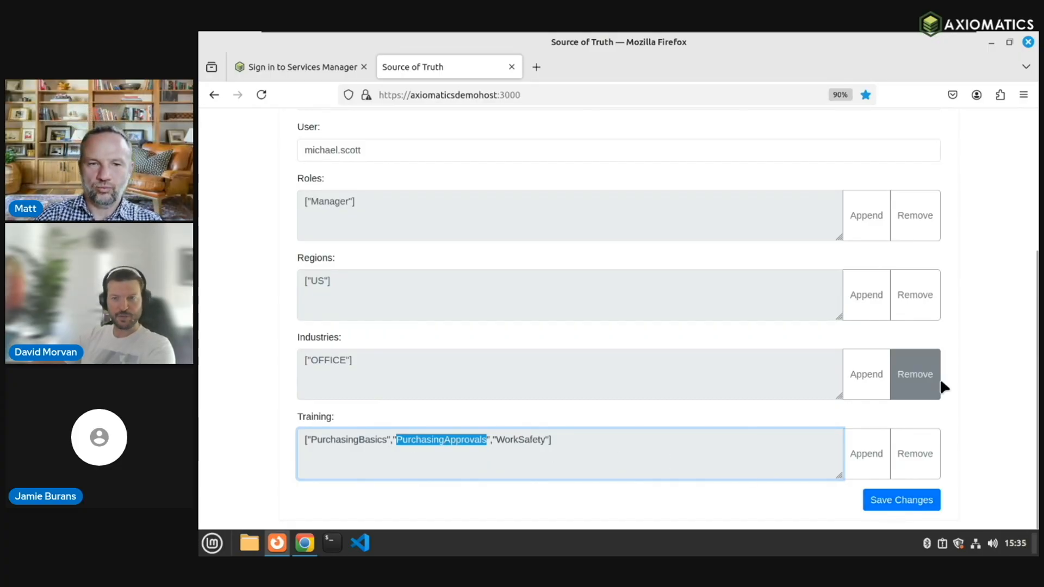
scroll(968, 385, "up", 4)
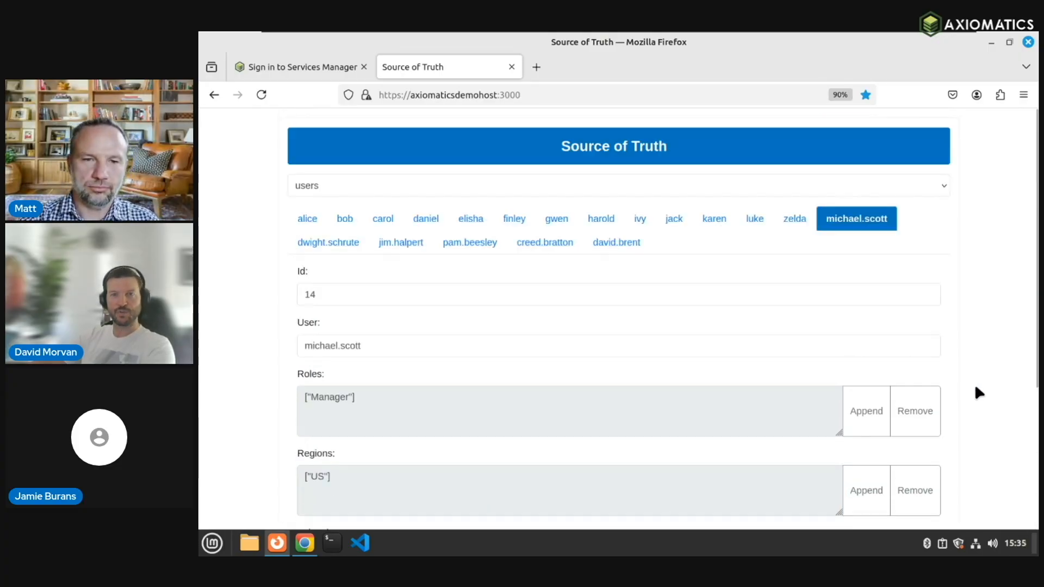
Step: Append PurchasingApprovals to the signed-in demo user's Training list
left_click(399, 242)
scroll(568, 391, "down", 3)
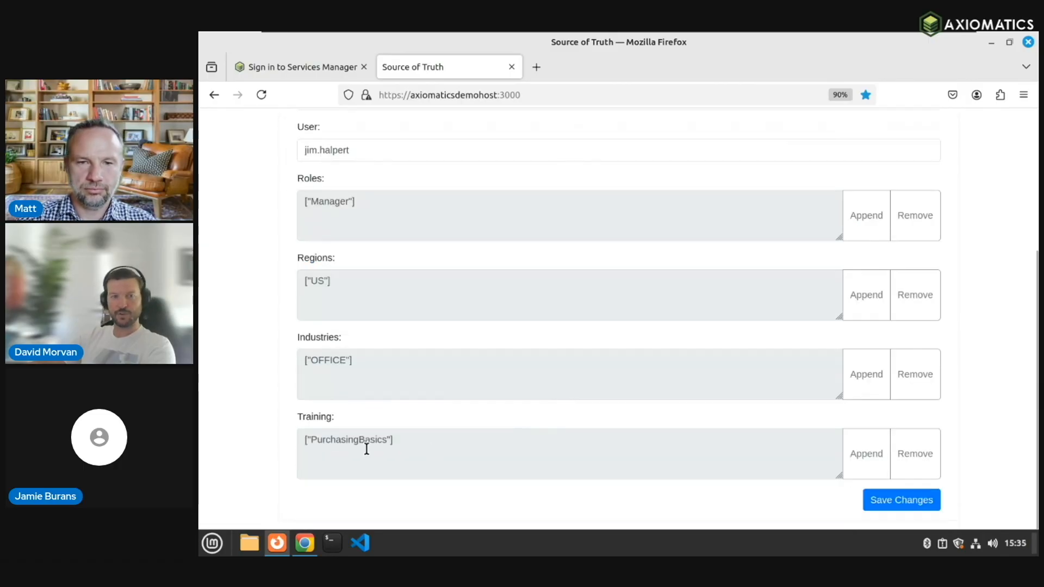
left_click(862, 447)
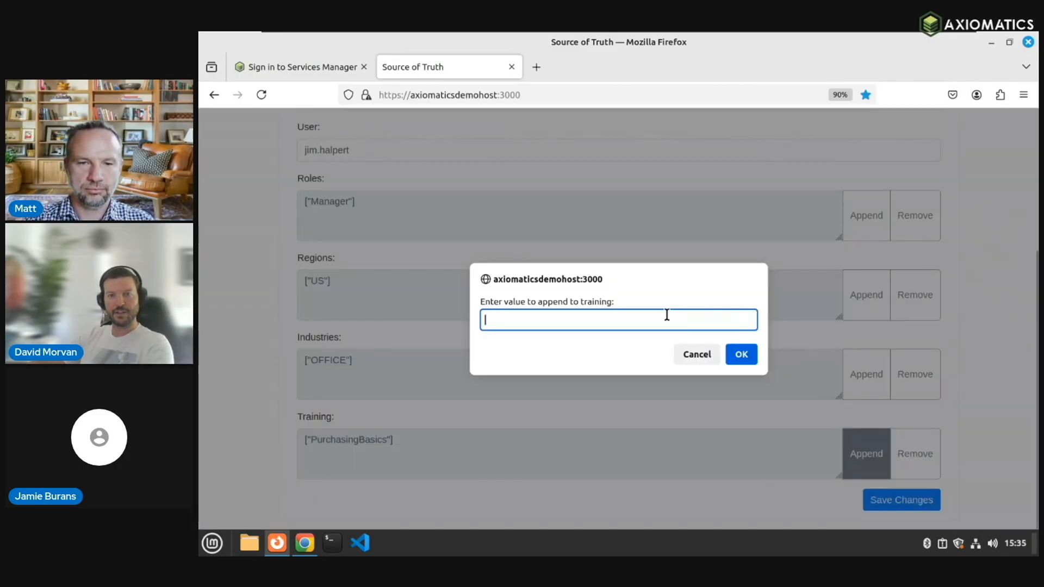
key("ctrl+v")
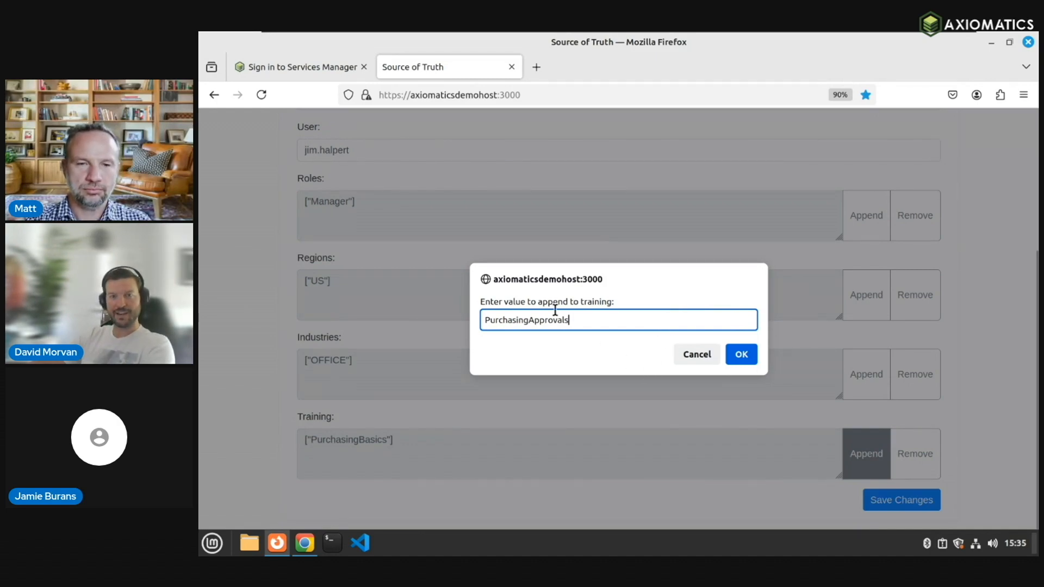
left_click(740, 354)
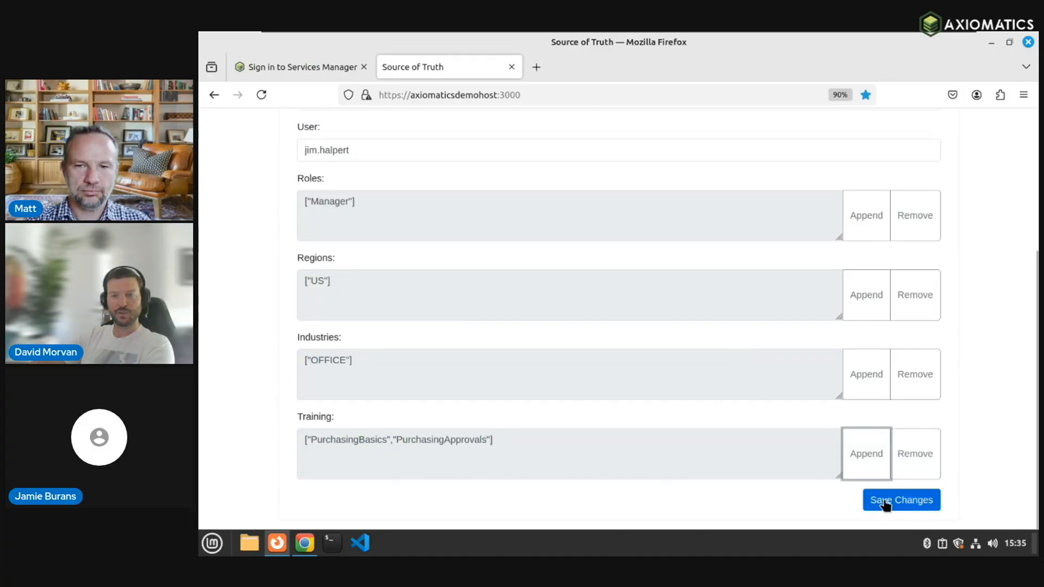
Step: Save the updated user record and dismiss the success confirmation
scroll(903, 396, "up", 3)
scroll(898, 414, "down", 3)
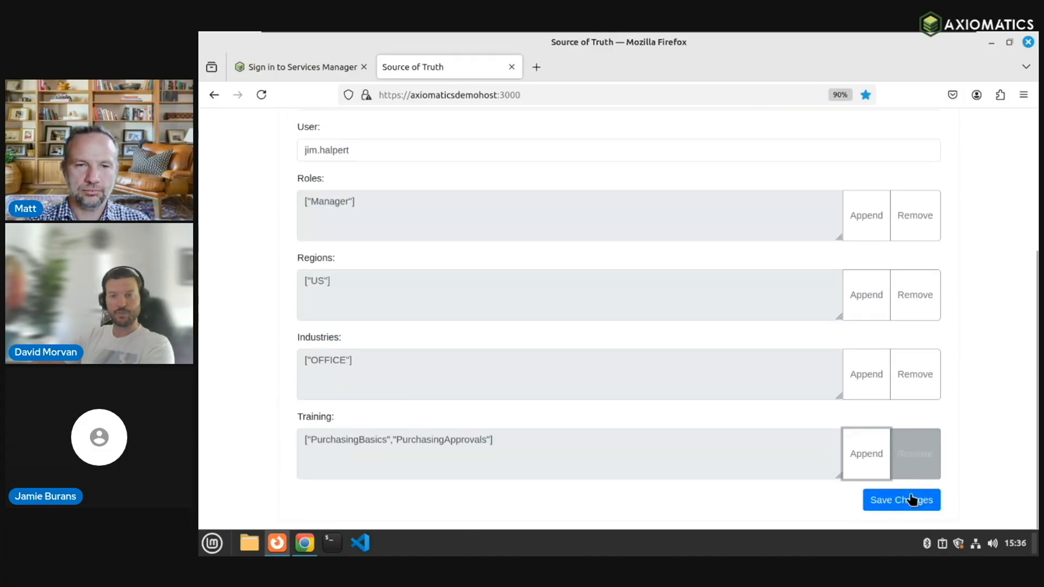
left_click(913, 507)
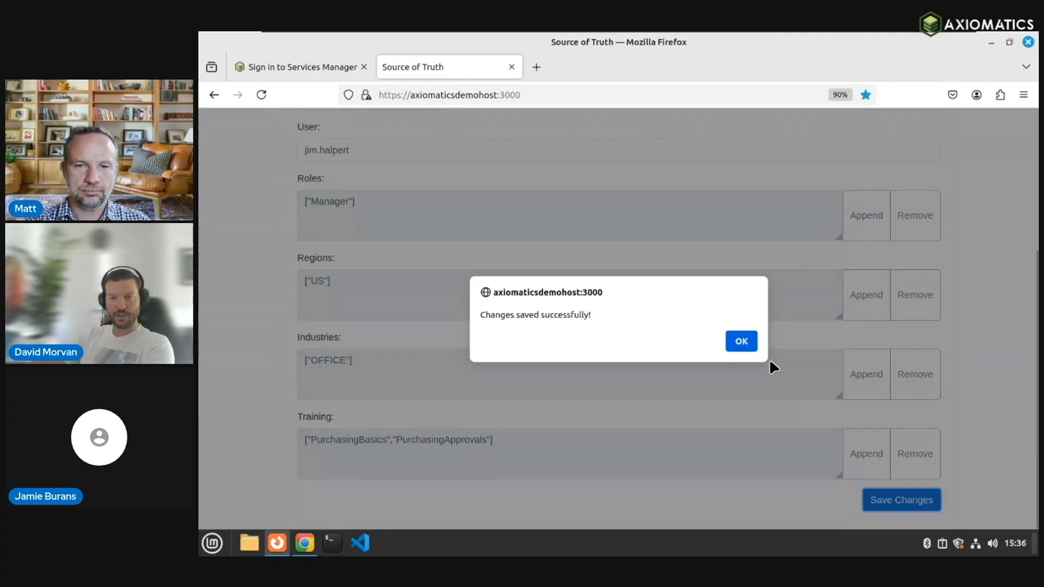
left_click(742, 343)
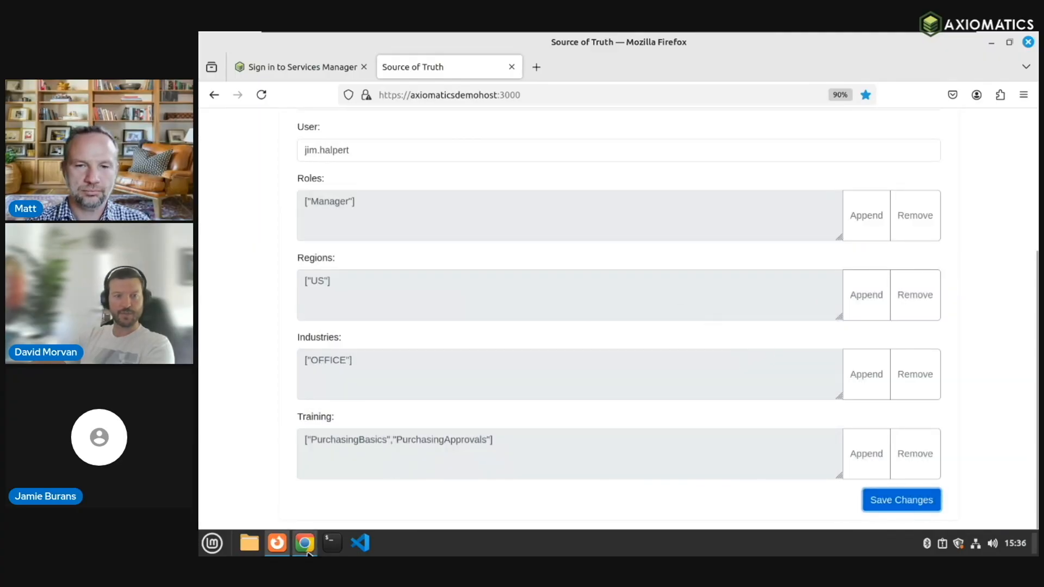
left_click(304, 543)
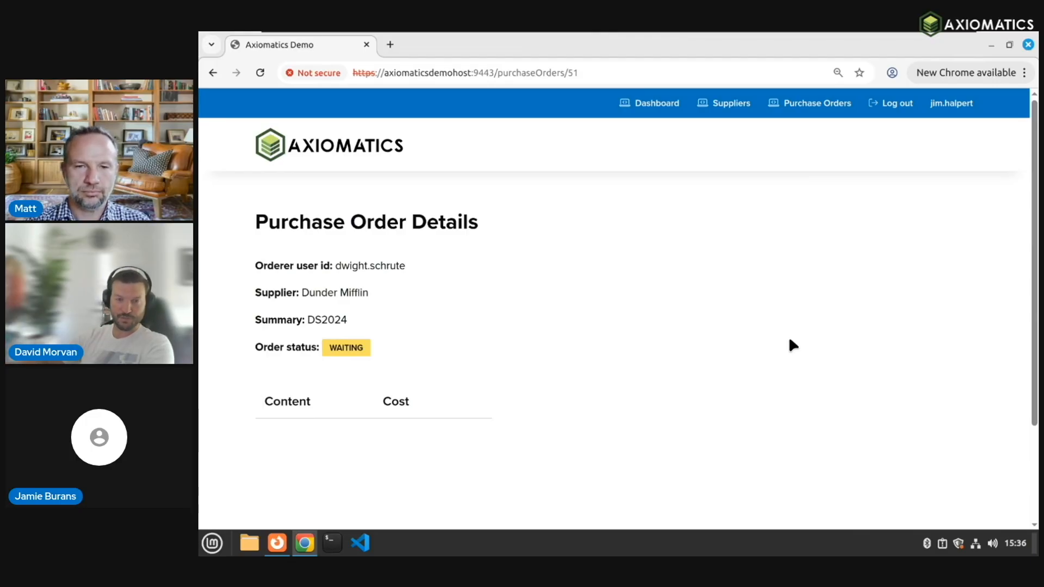
Step: Reload order DS2024, approve it, and return to the welcome dashboard
left_click(259, 72)
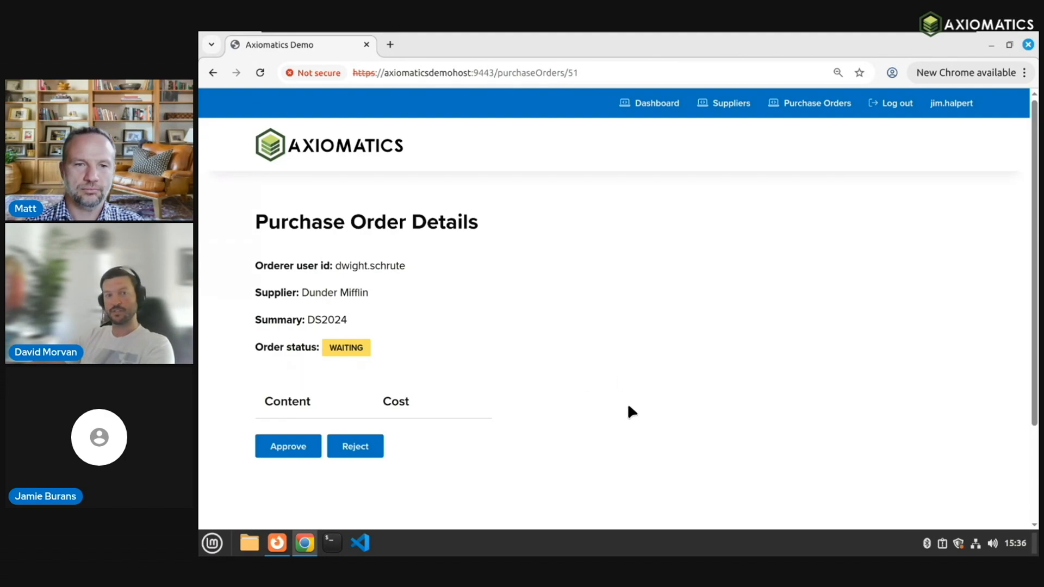
left_click(293, 448)
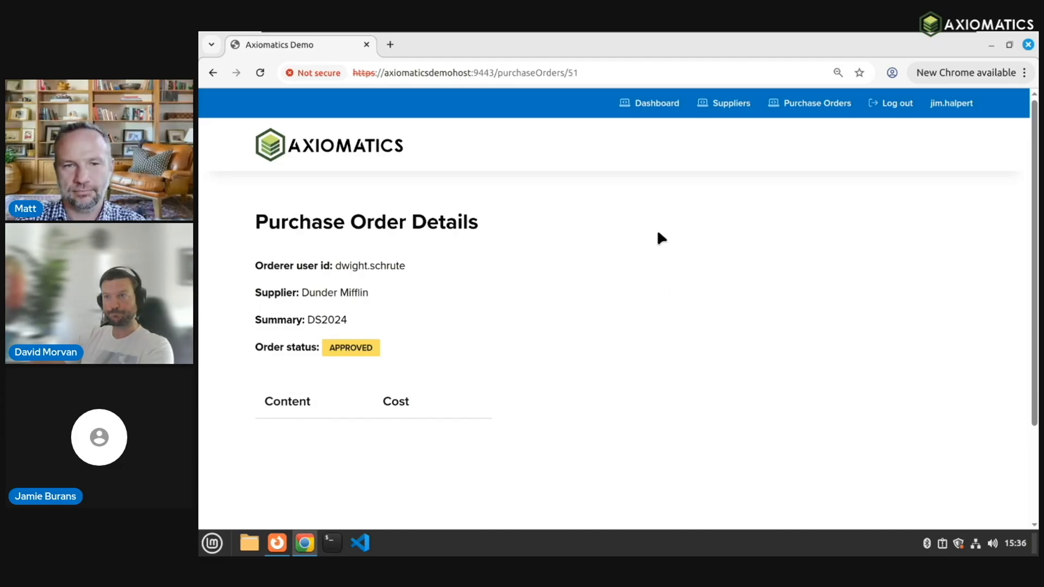
left_click(650, 104)
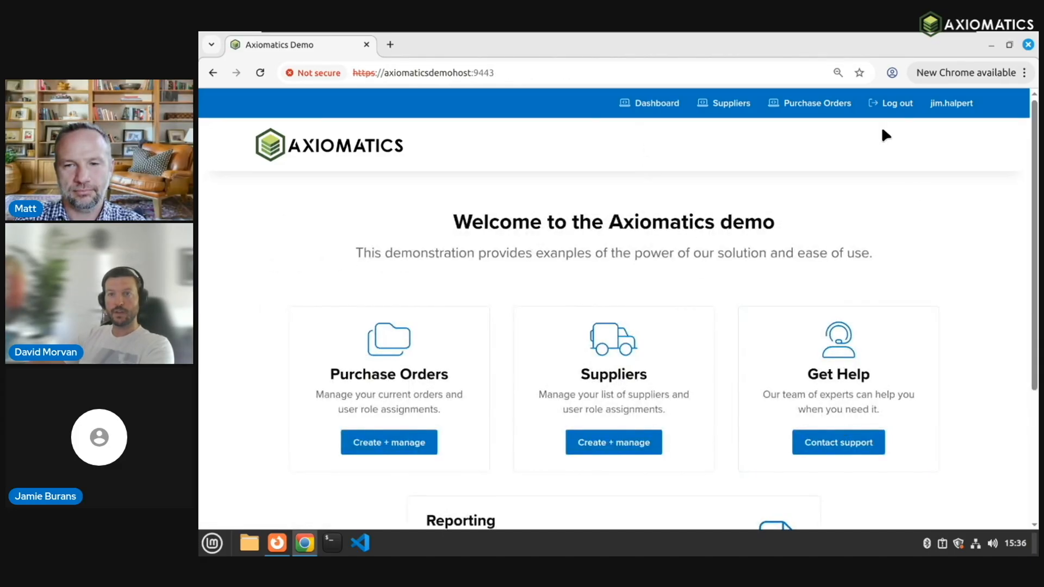
Step: Sign out and sign back in to the DemoRealm as the employee user
left_click(896, 103)
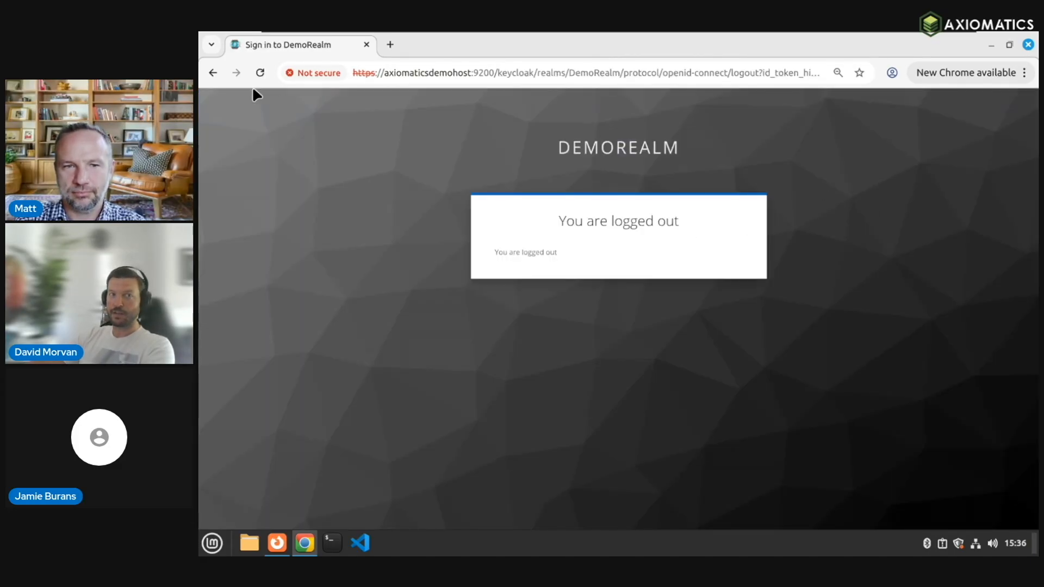
left_click(211, 73)
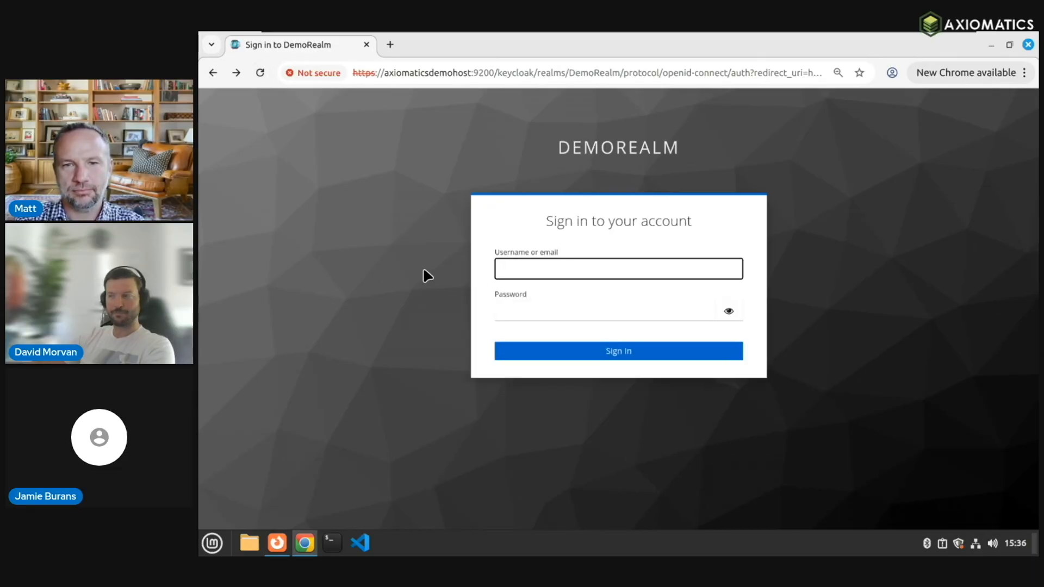
type("pam")
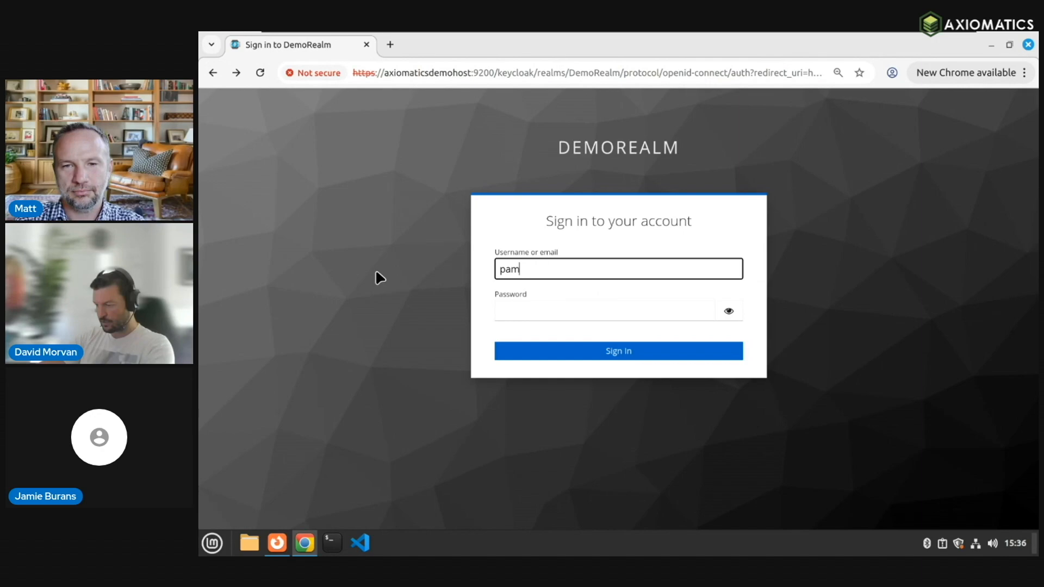
type(".beesley")
key("Tab")
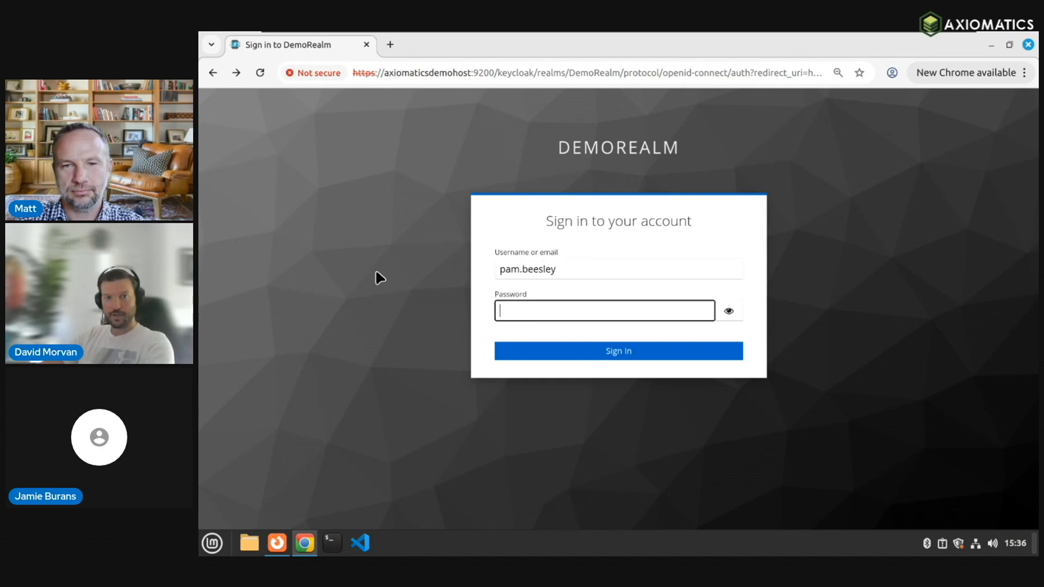
type("**********")
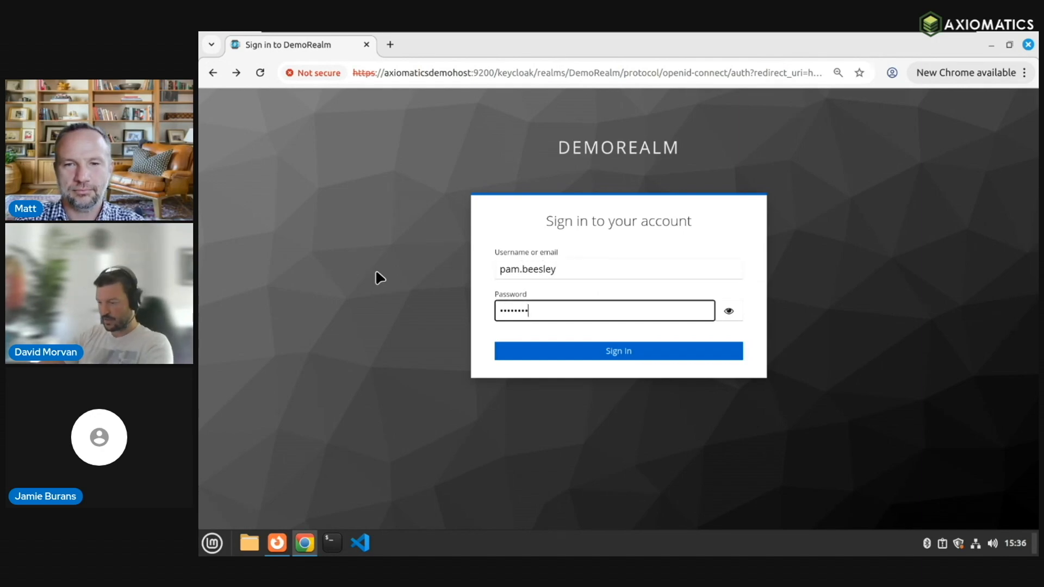
key("Return")
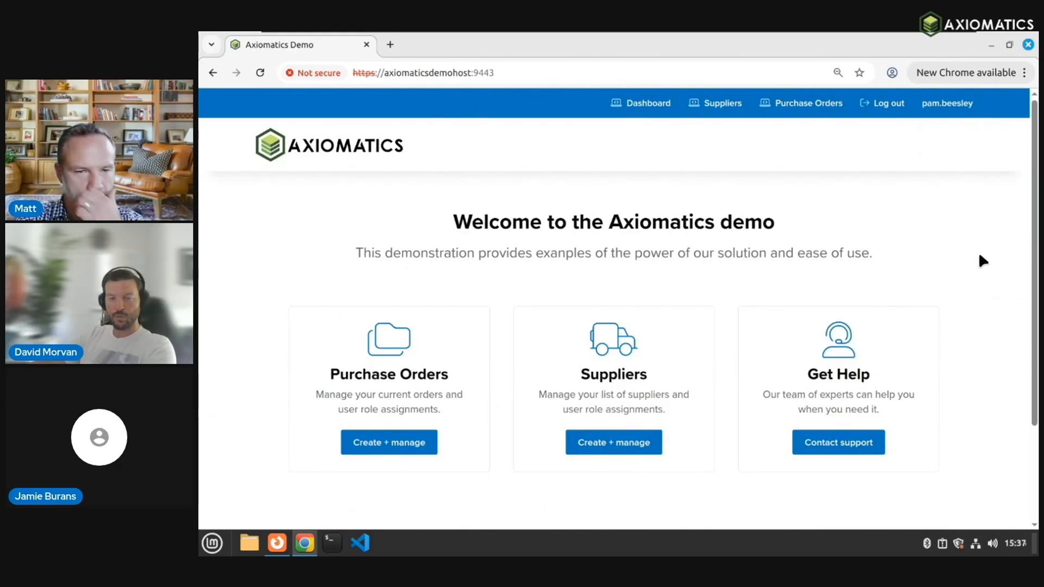
scroll(1033, 277, "down", 1)
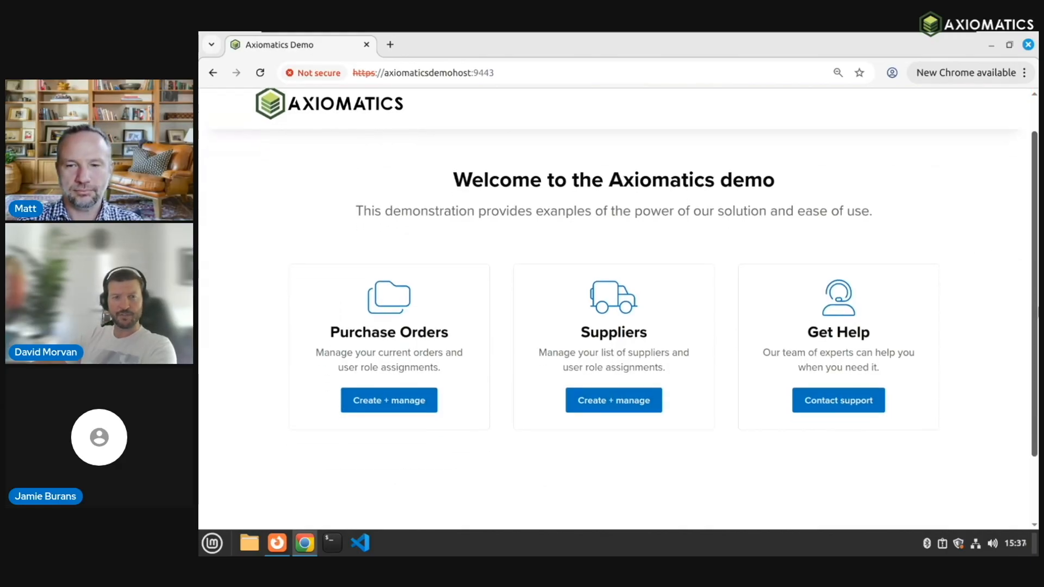
left_click(277, 544)
scroll(466, 354, "up", 5)
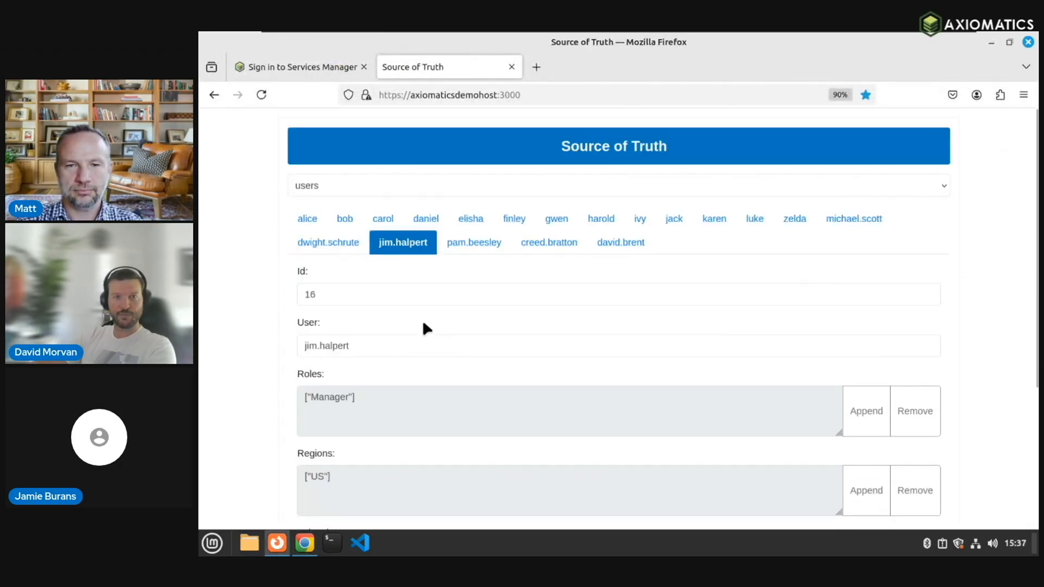
left_click(481, 246)
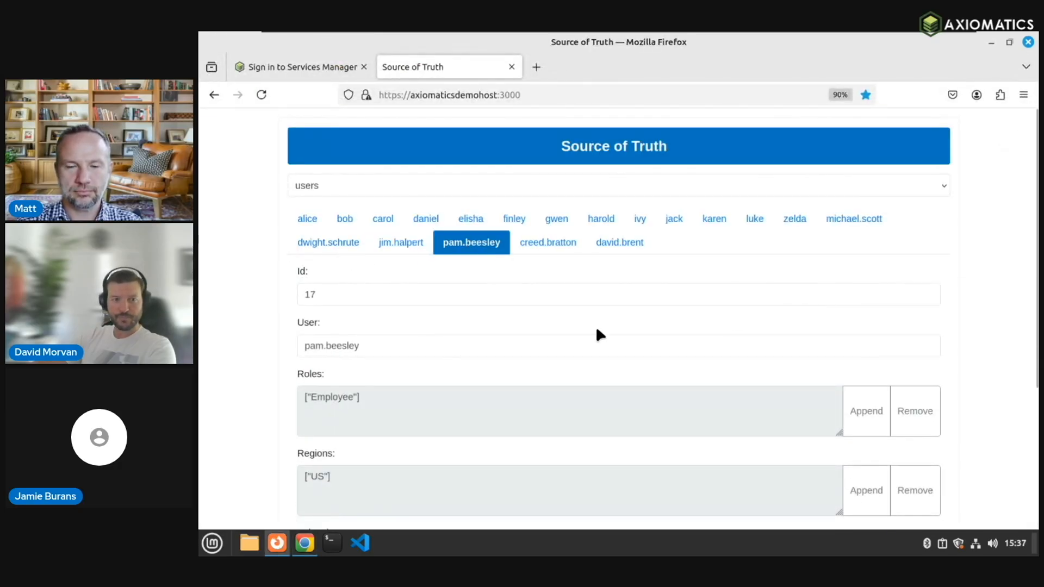
scroll(601, 335, "down", 1)
scroll(380, 370, "down", 2)
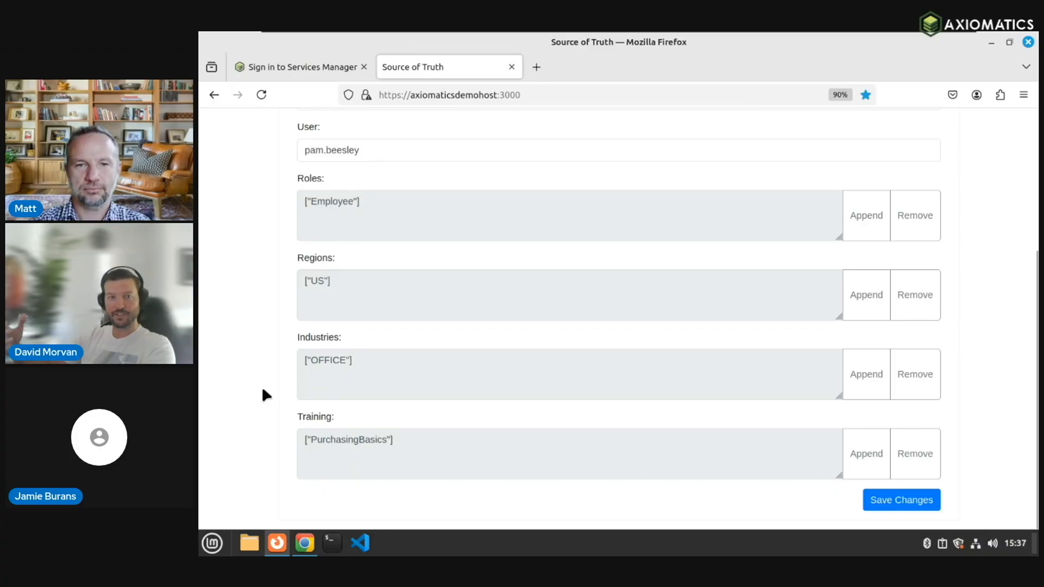
left_click_drag(395, 209, 294, 197)
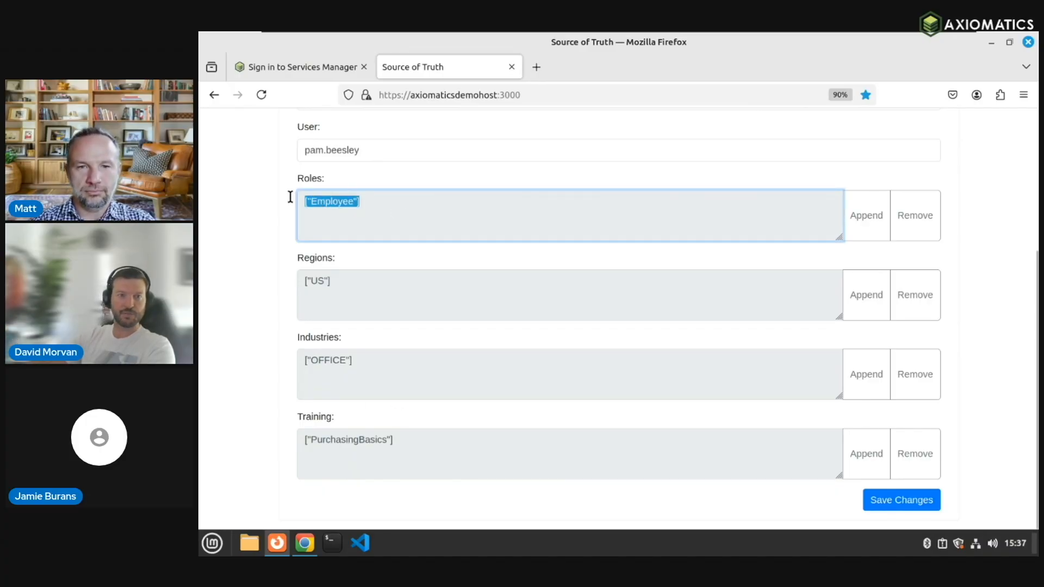
left_click(338, 224)
scroll(256, 247, "up", 5)
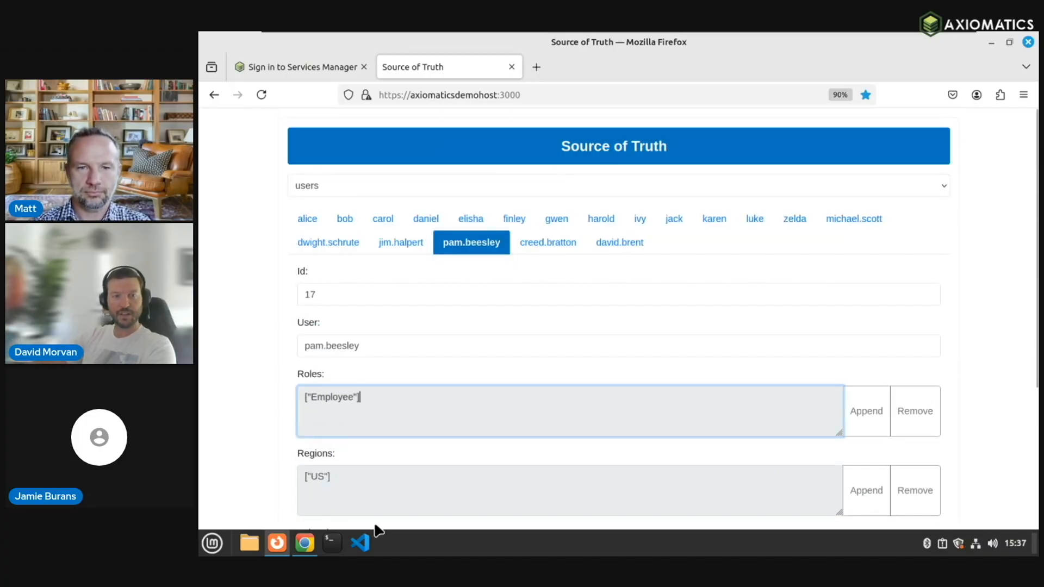
left_click(304, 543)
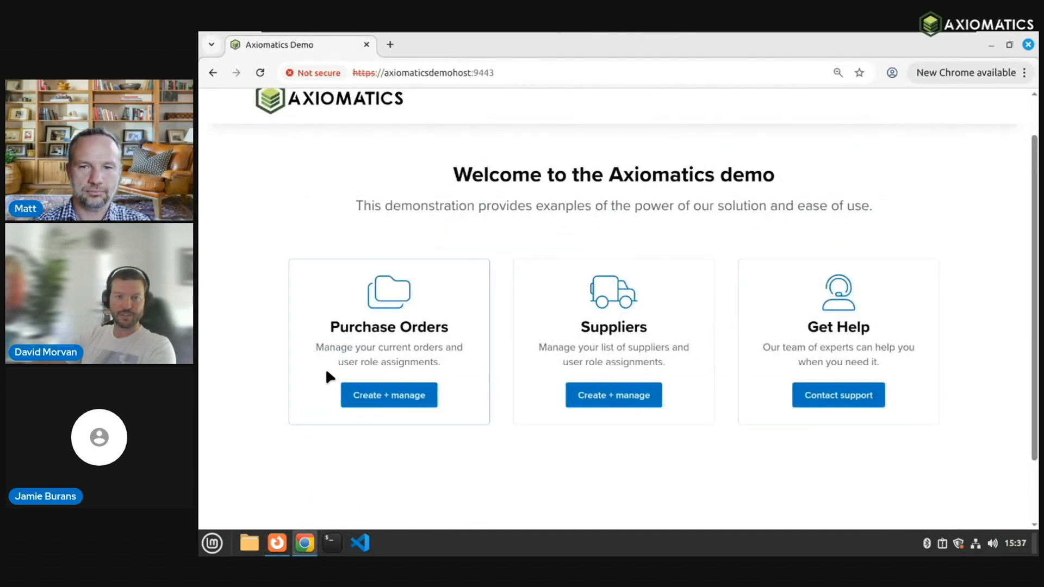
Step: Open Purchase Orders to see waiting orders PB0501 and PB0502, then return to Source of Truth
left_click(400, 399)
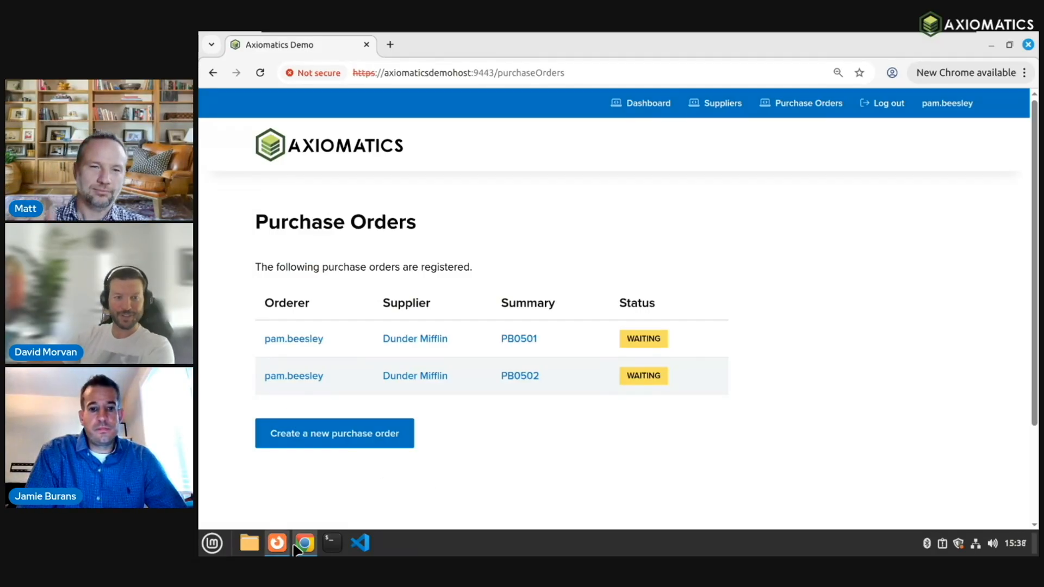
mouse_move(276, 551)
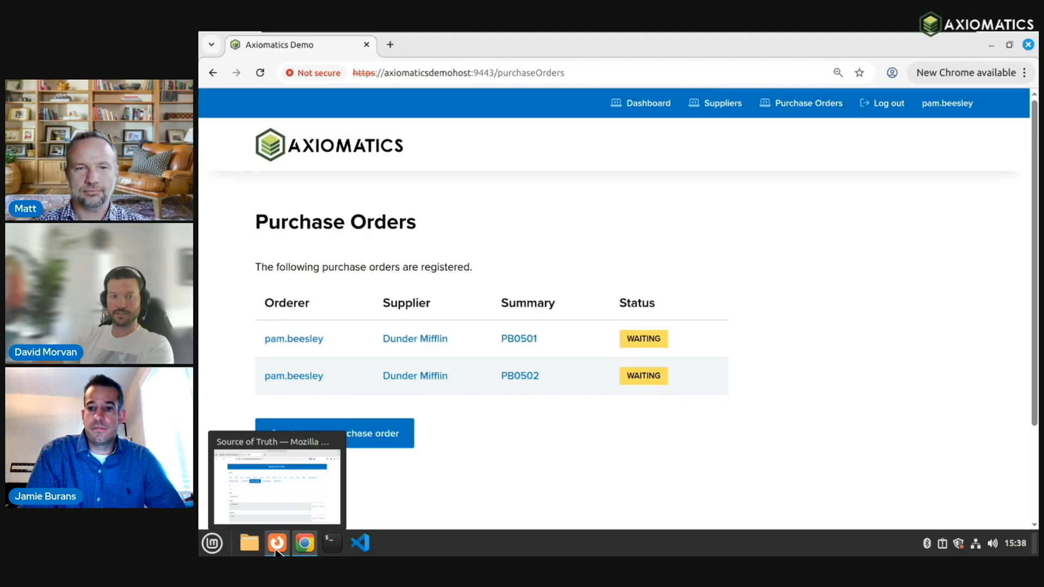
left_click(286, 522)
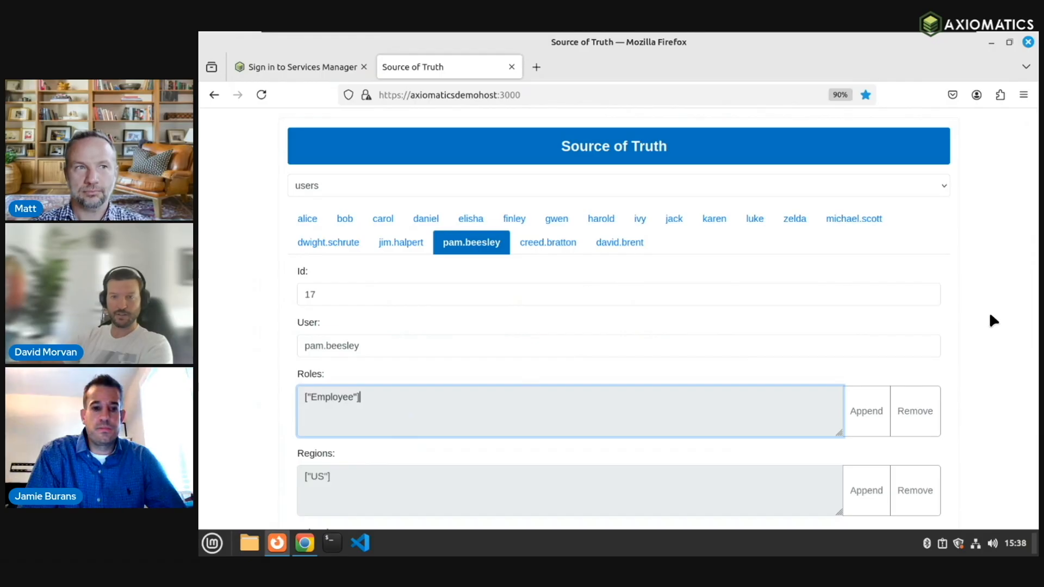
Step: Remove the Employee role from the user's Source of Truth record and save the change
scroll(965, 389, "down", 3)
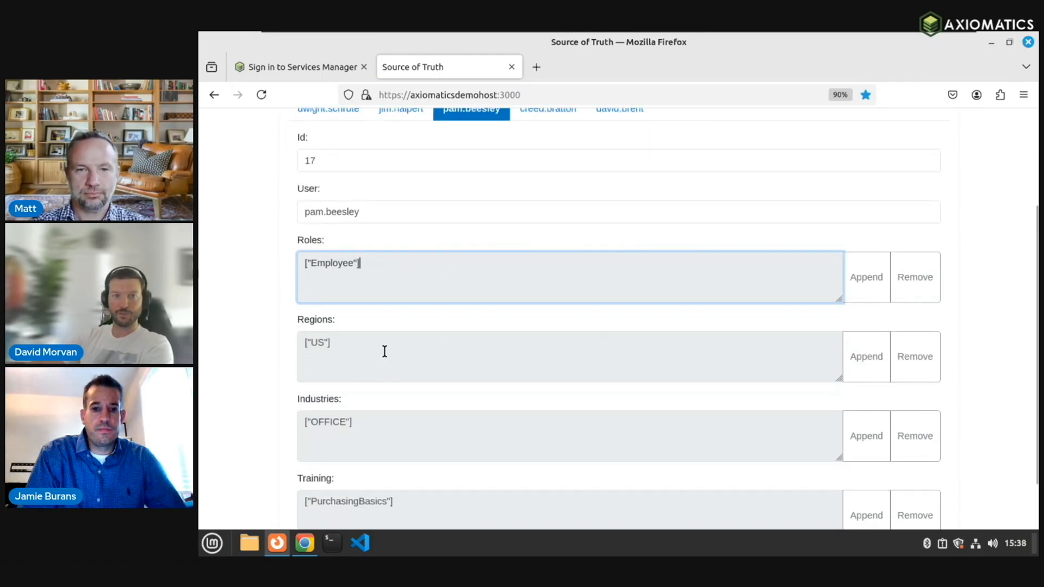
left_click(919, 278)
type("Employee")
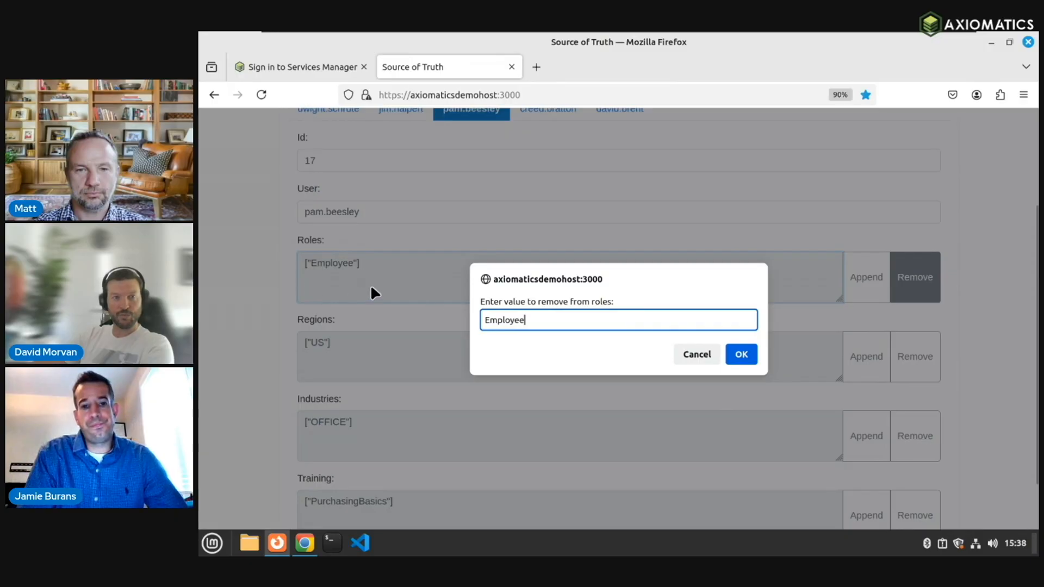
left_click(743, 353)
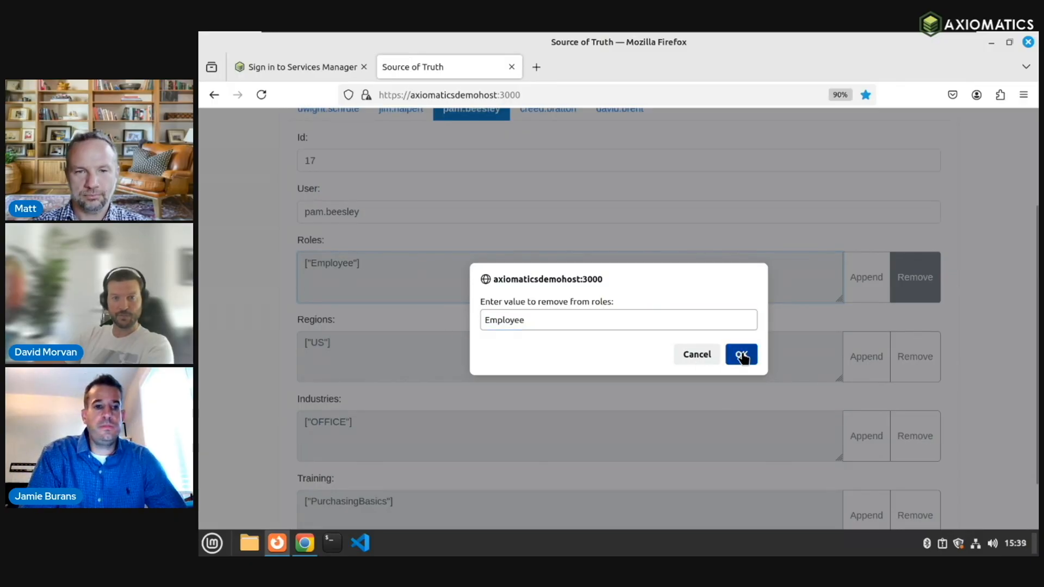
scroll(1021, 323, "down", 2)
left_click(915, 499)
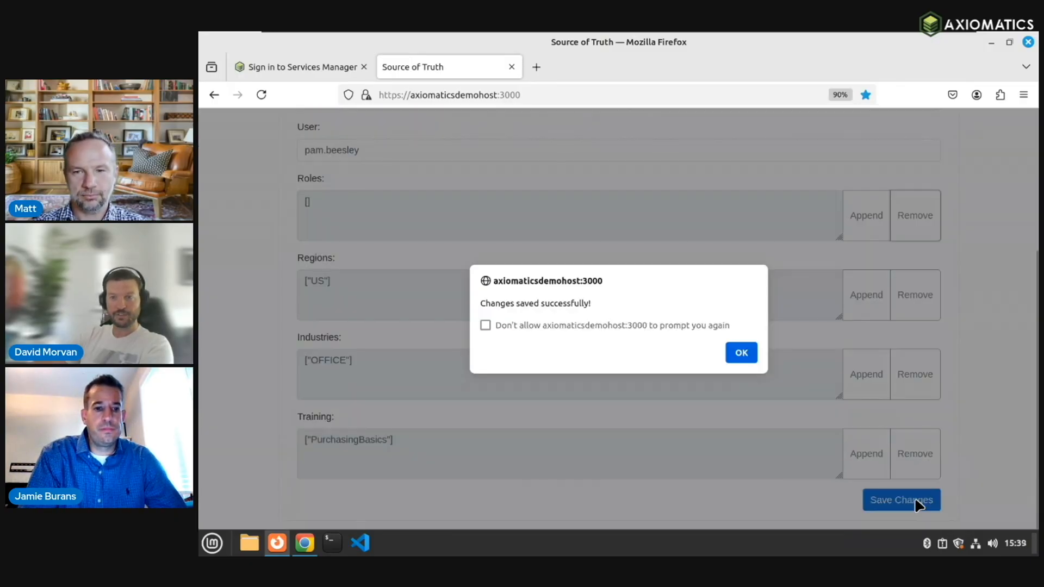
left_click(741, 354)
Step: Return to the demo app and reload the Purchase Orders page
left_click(300, 547)
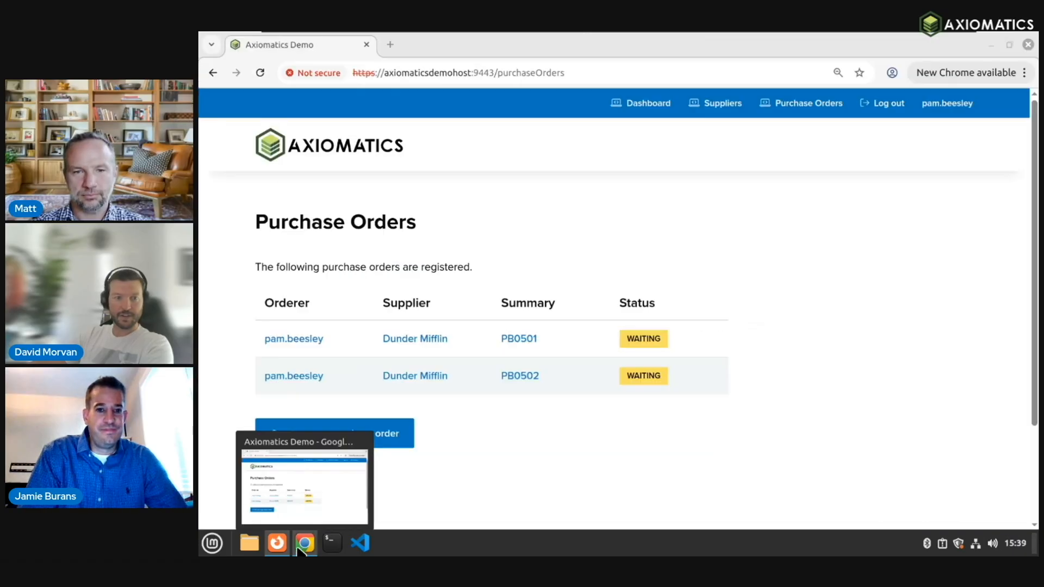
left_click(260, 73)
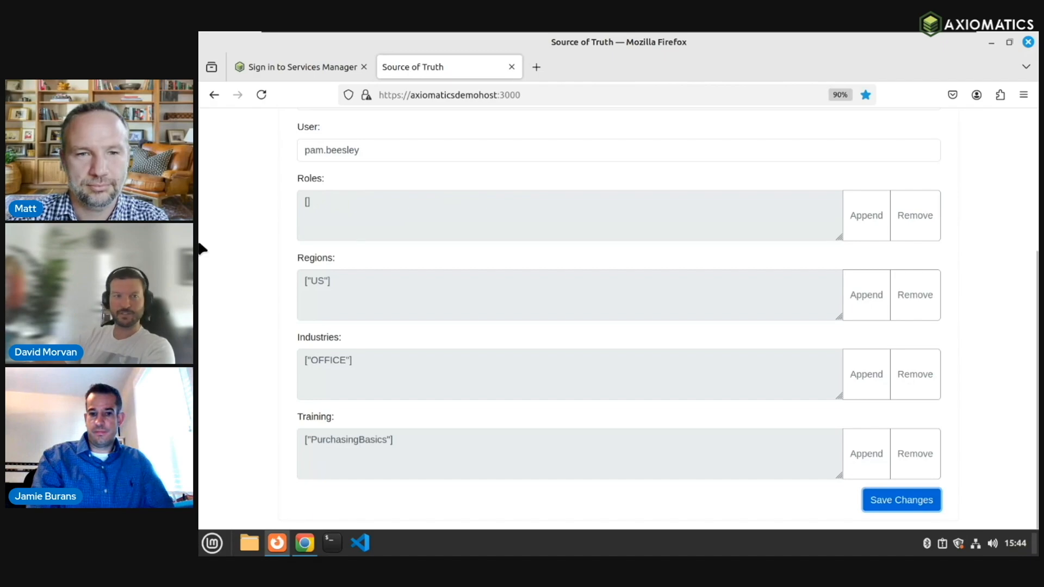
Step: Sign in to Services Manager with the administrator account and view the project list
left_click(319, 68)
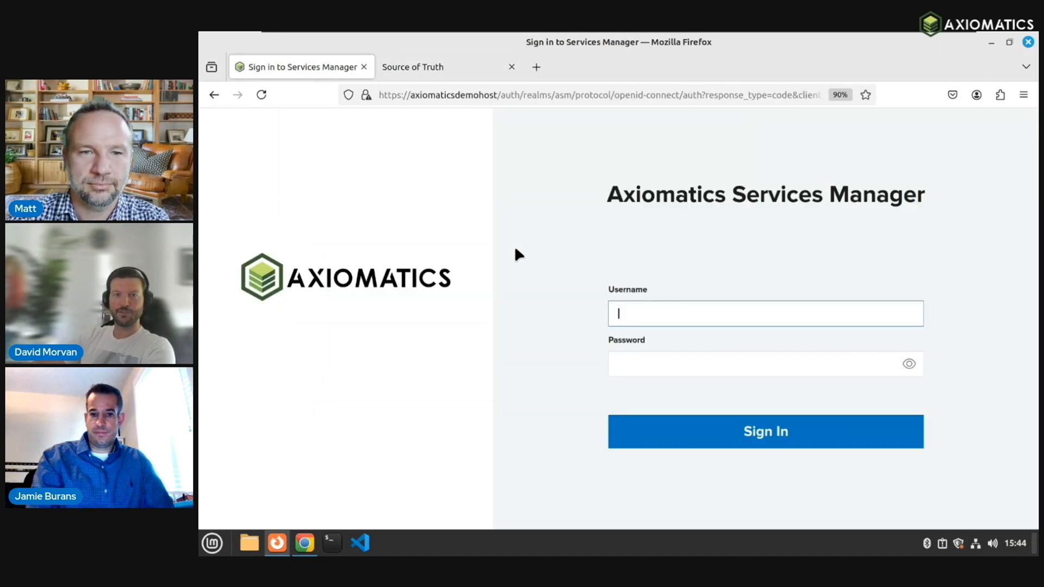
type("asm-admin")
key("Tab")
type("**********")
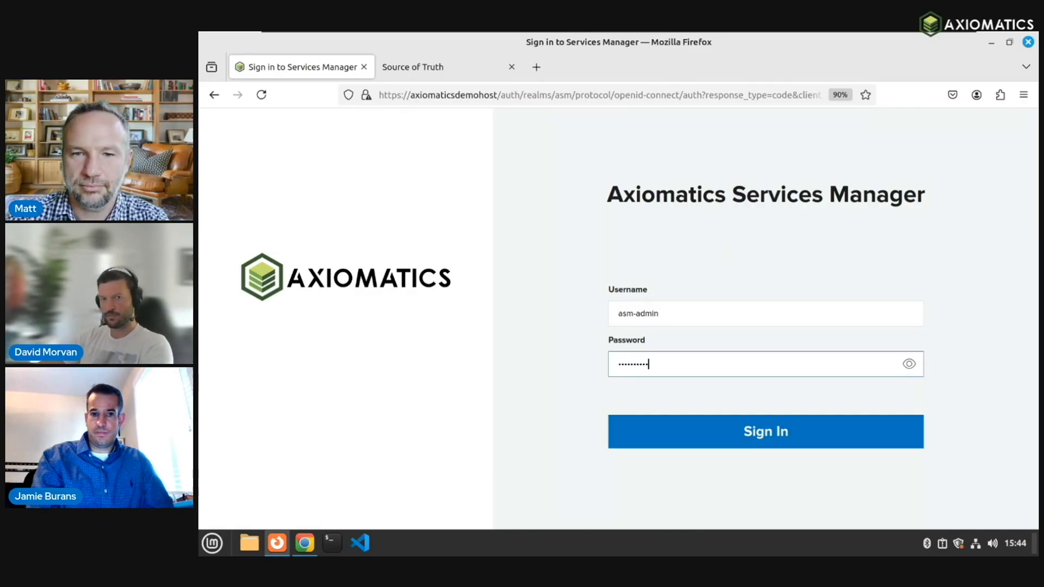
key("Return")
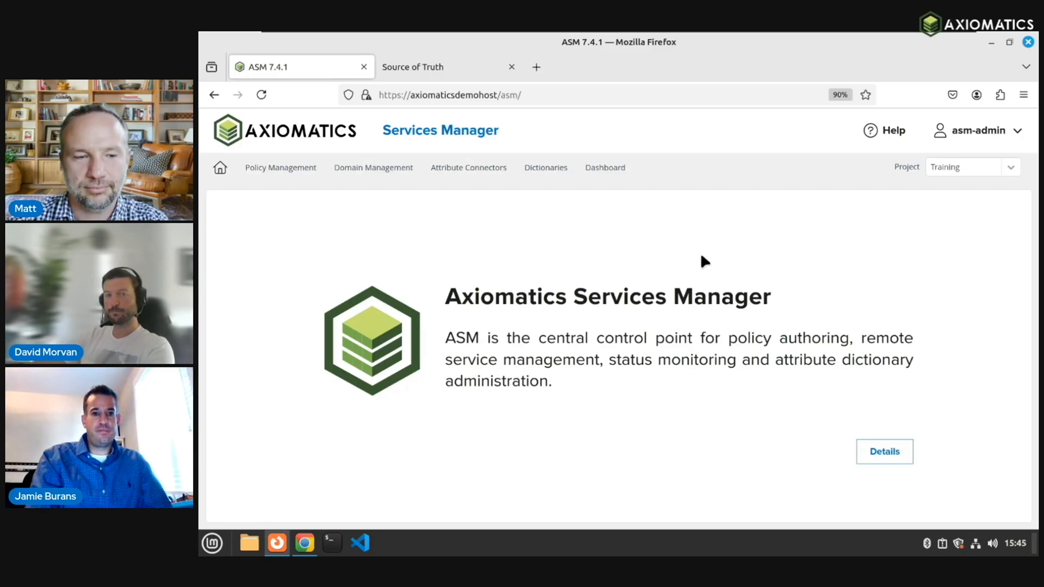
left_click(1009, 170)
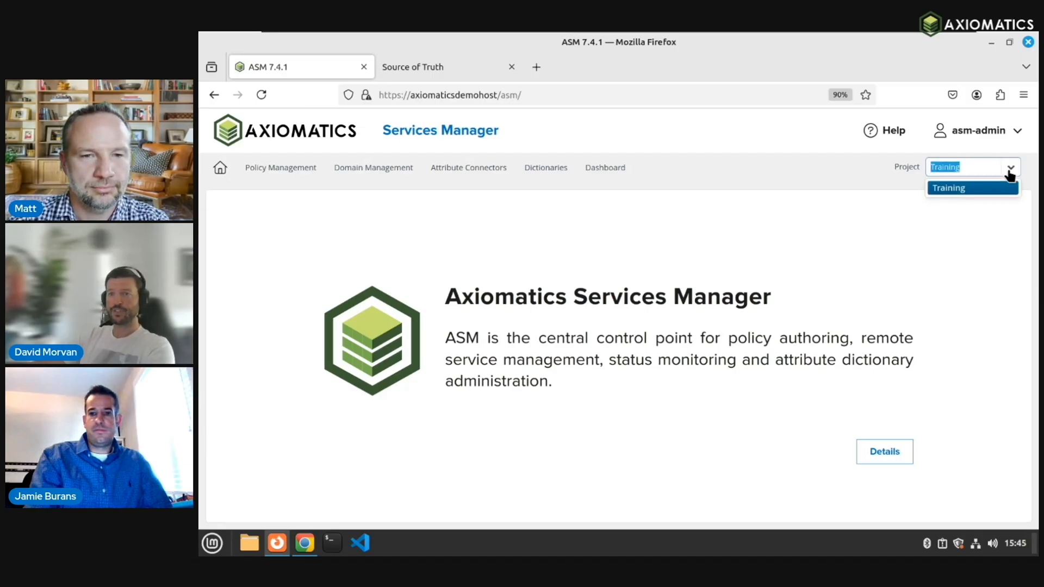
left_click(930, 203)
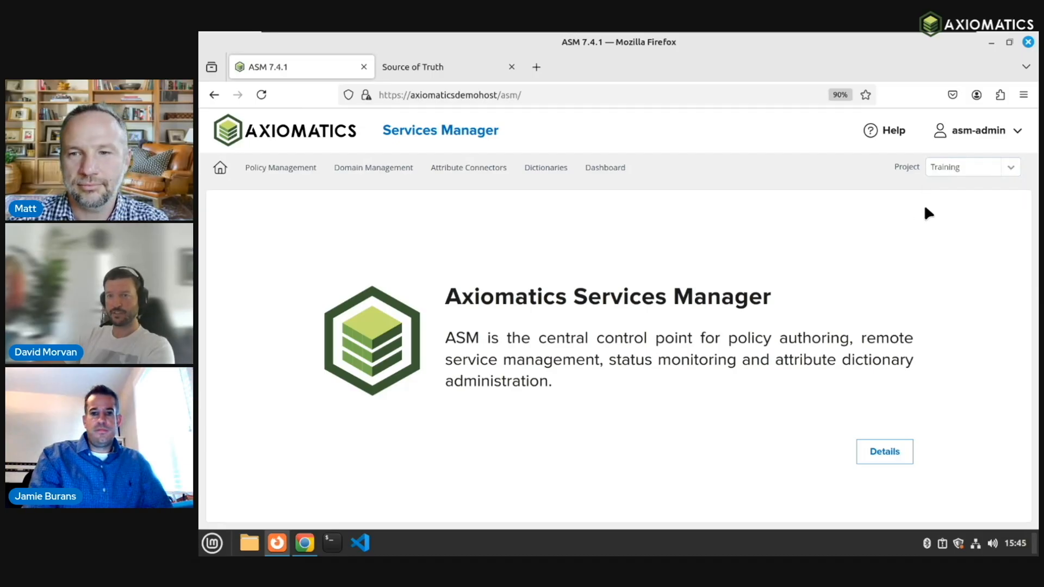
left_click(1011, 172)
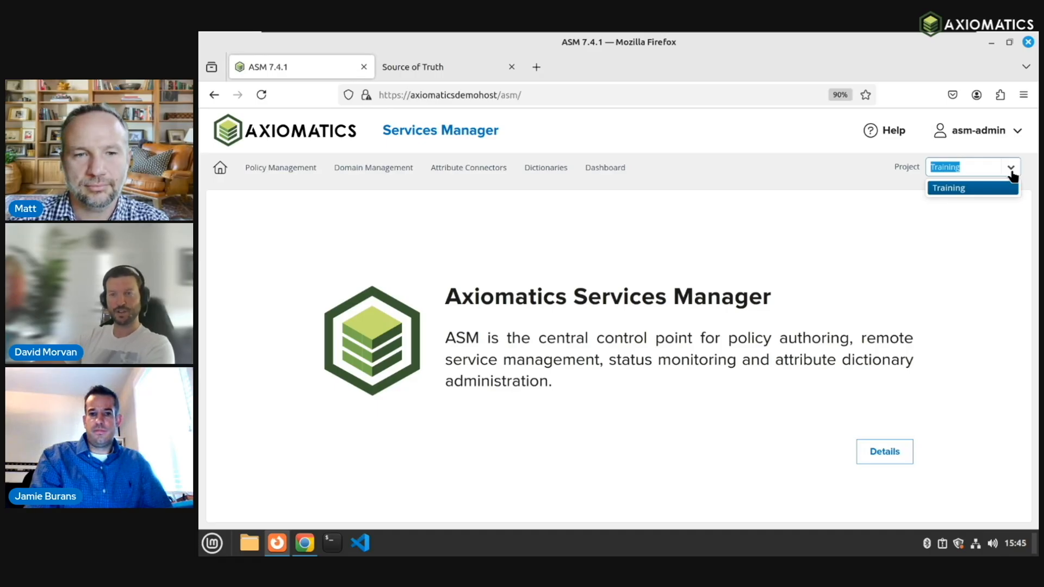
left_click(872, 195)
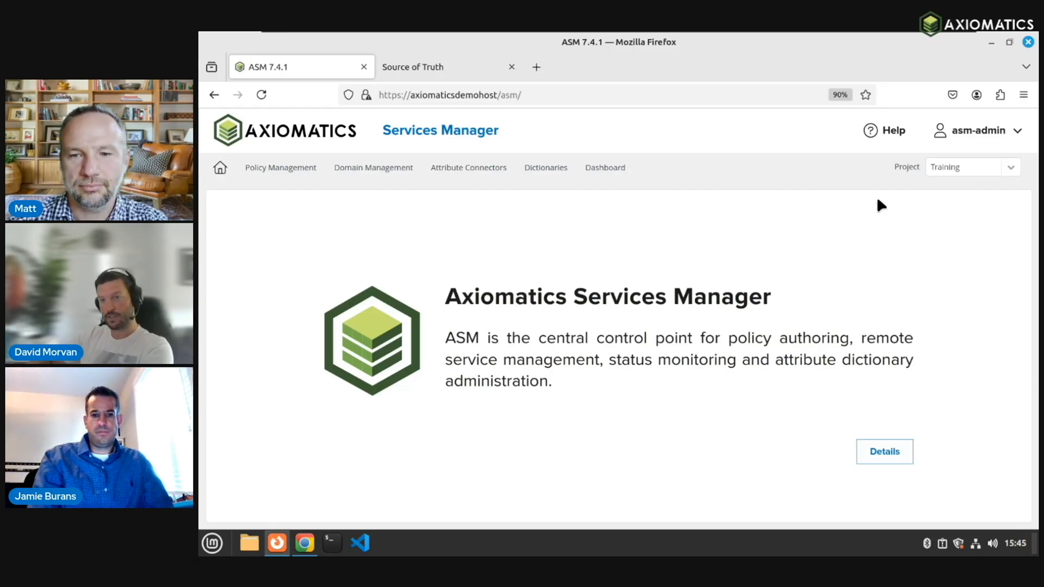
left_click(1012, 169)
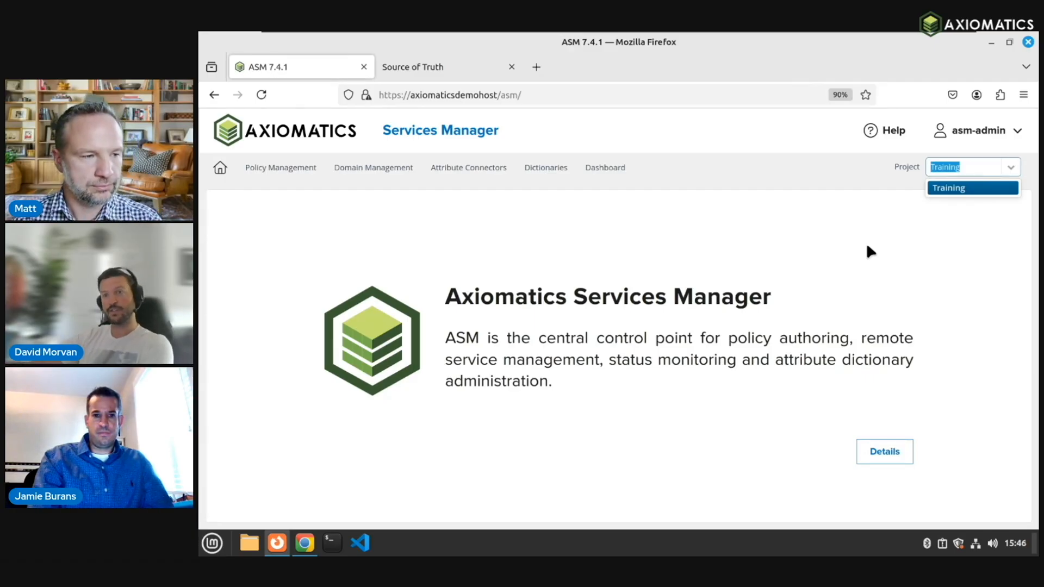
key("Escape")
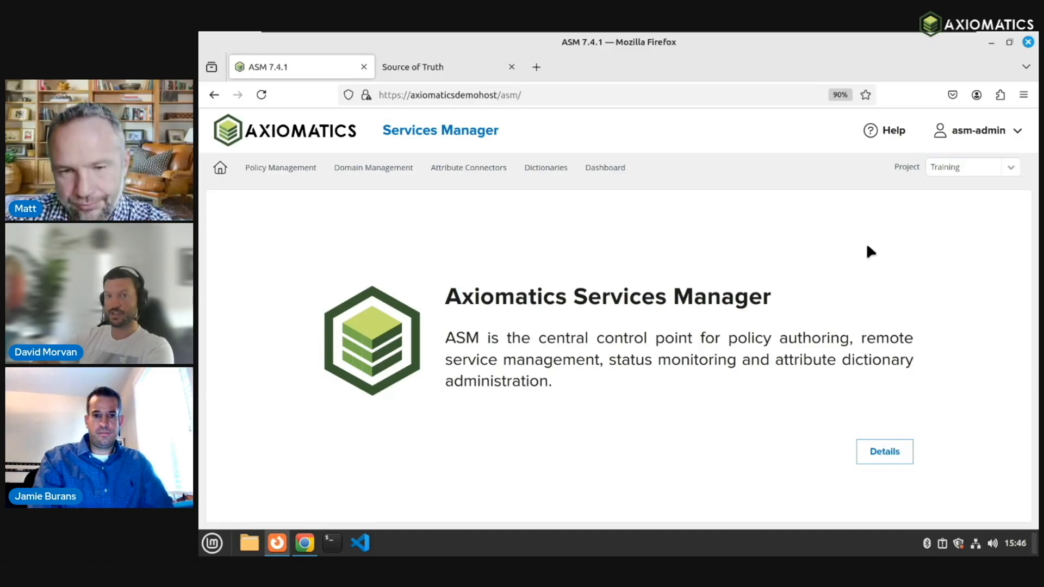
left_click(539, 168)
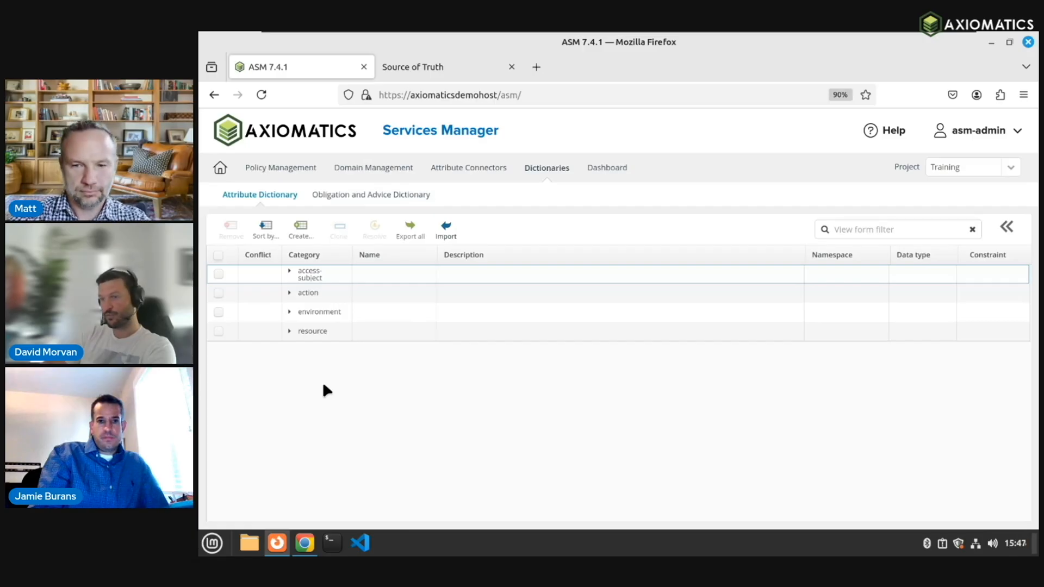
Step: Expand access-subject and inspect the region attribute with ID user.region
left_click(289, 272)
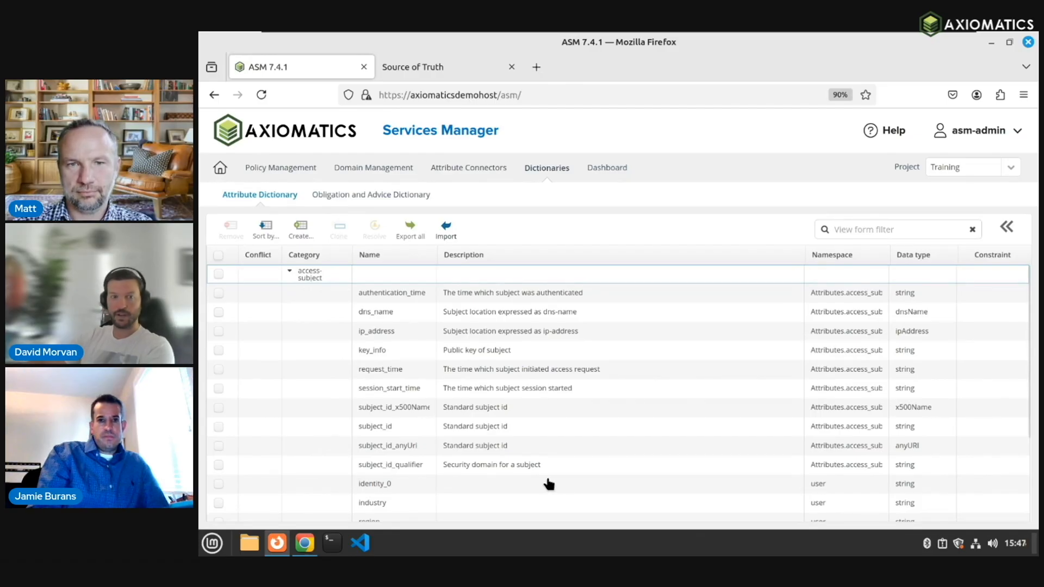
scroll(555, 489, "down", 4)
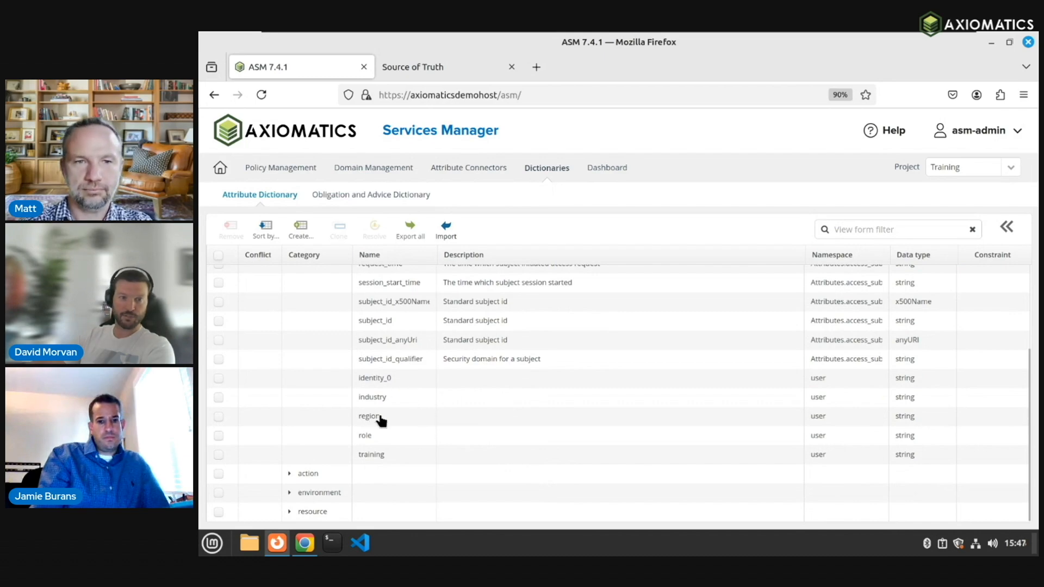
left_click(374, 417)
left_click_drag(906, 279, 849, 278)
left_click(906, 277)
left_click_drag(918, 389, 870, 394)
left_click(925, 390)
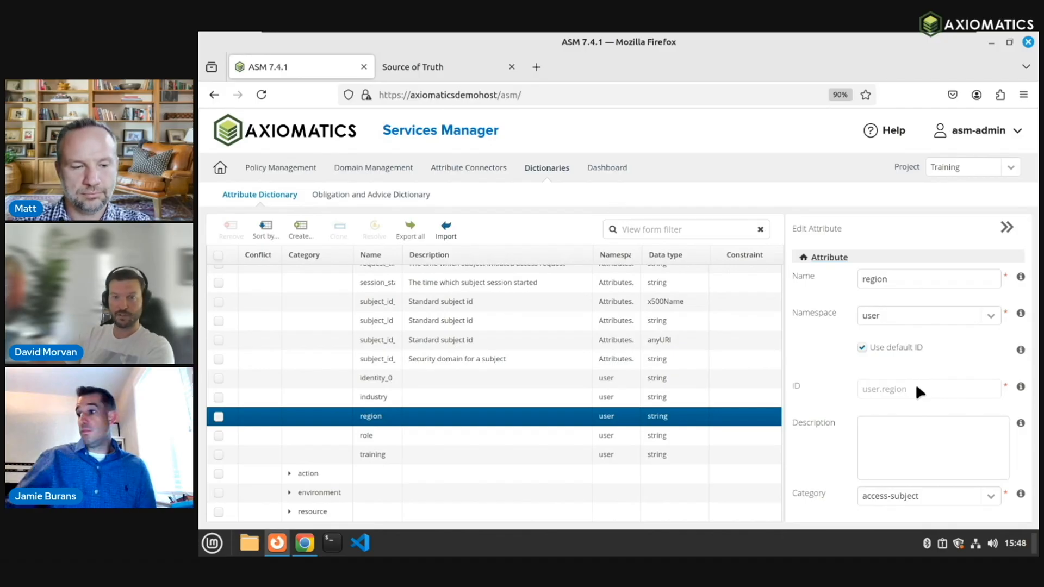
Step: View the role and training attributes, then collapse access-subject
left_click(406, 437)
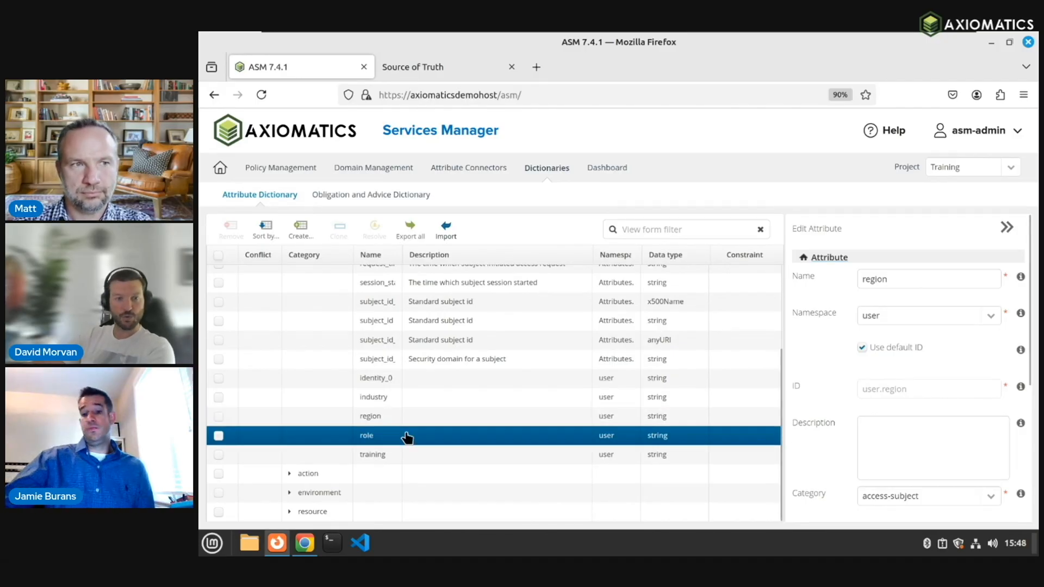
left_click(407, 461)
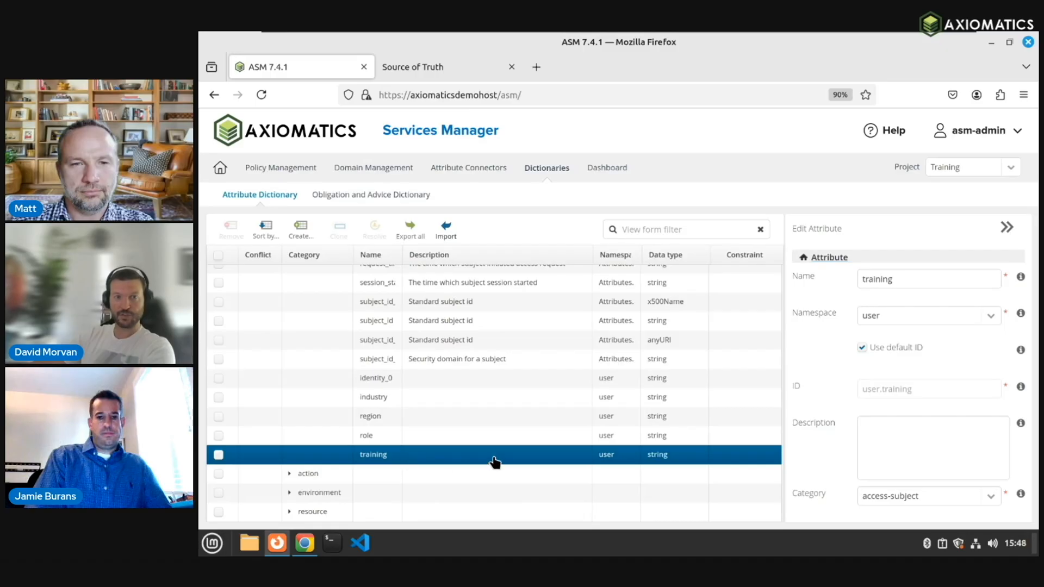
scroll(479, 449, "up", 3)
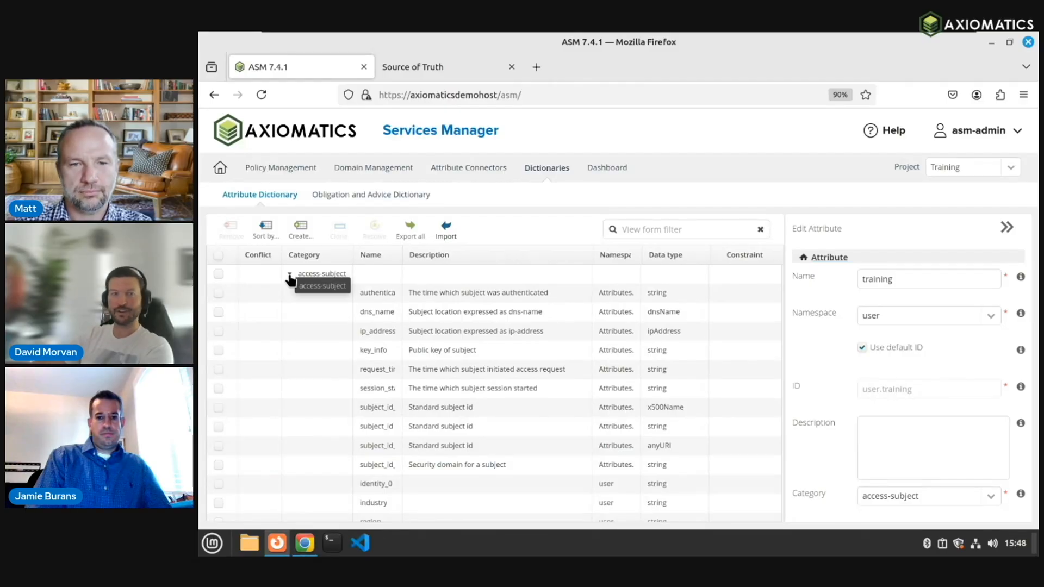
left_click(289, 275)
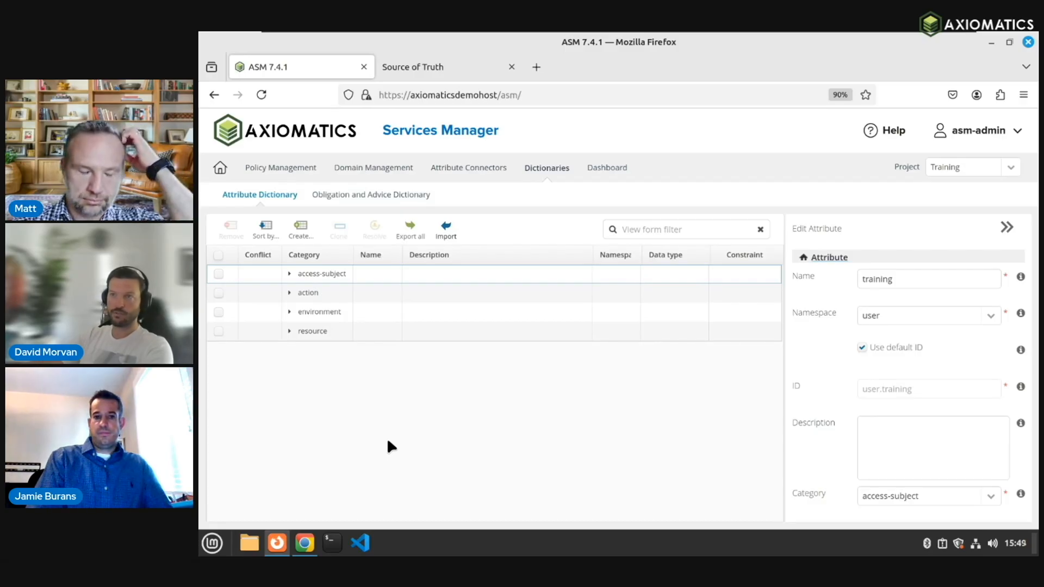
Step: Expand the resource category to list attributes like kind, region_1 and objectType
left_click(289, 331)
scroll(389, 473, "down", 1)
Step: Inspect resource attributes region_0 and region_1, whose ID is resource.object.region
scroll(438, 469, "down", 2)
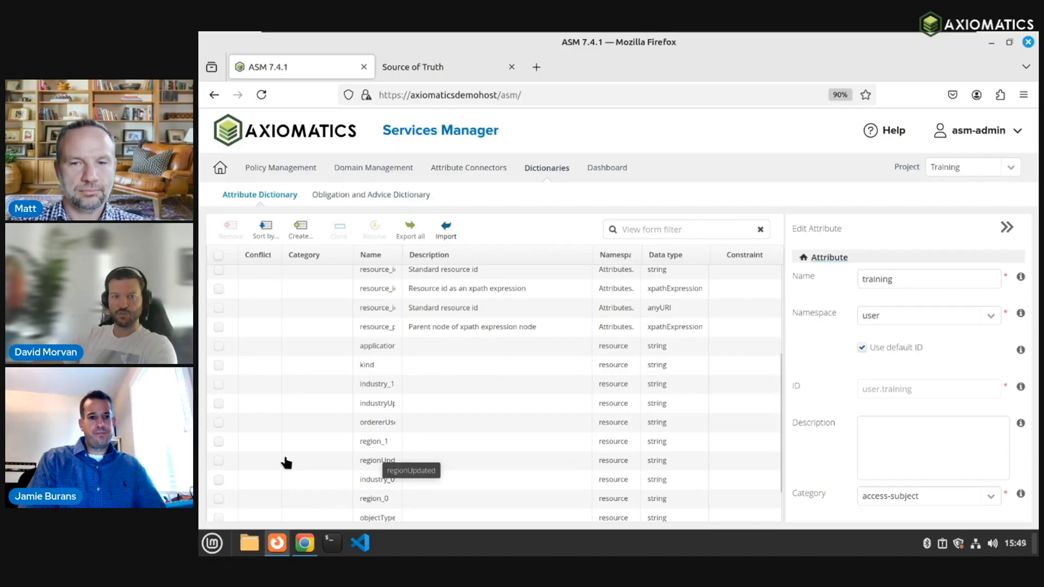
scroll(392, 439, "down", 2)
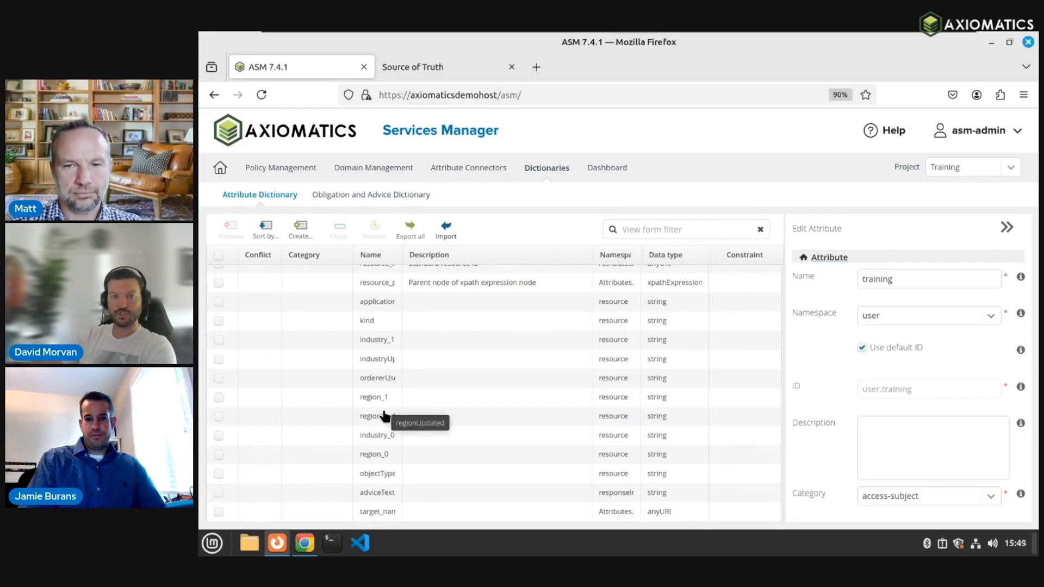
left_click(385, 457)
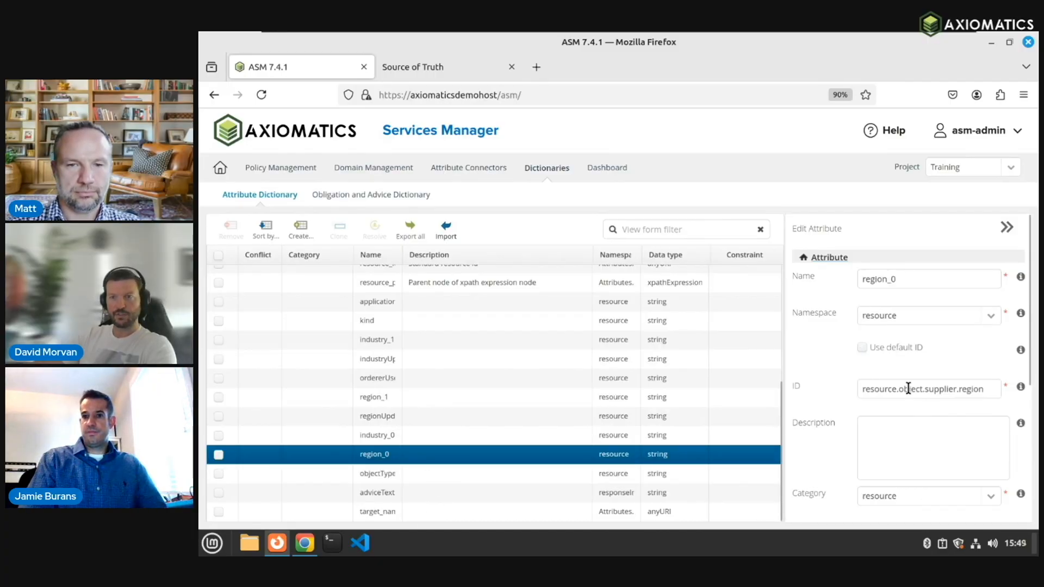
left_click(381, 400)
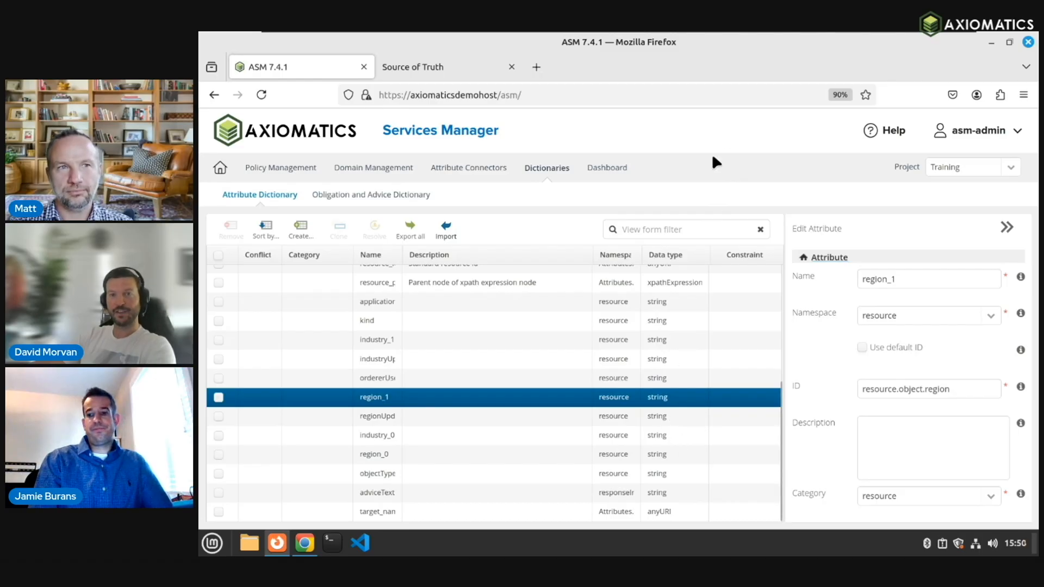
Step: Open the Attribute Connector List showing HTTP, two JSON, LDAP and SQL connectors
left_click(481, 167)
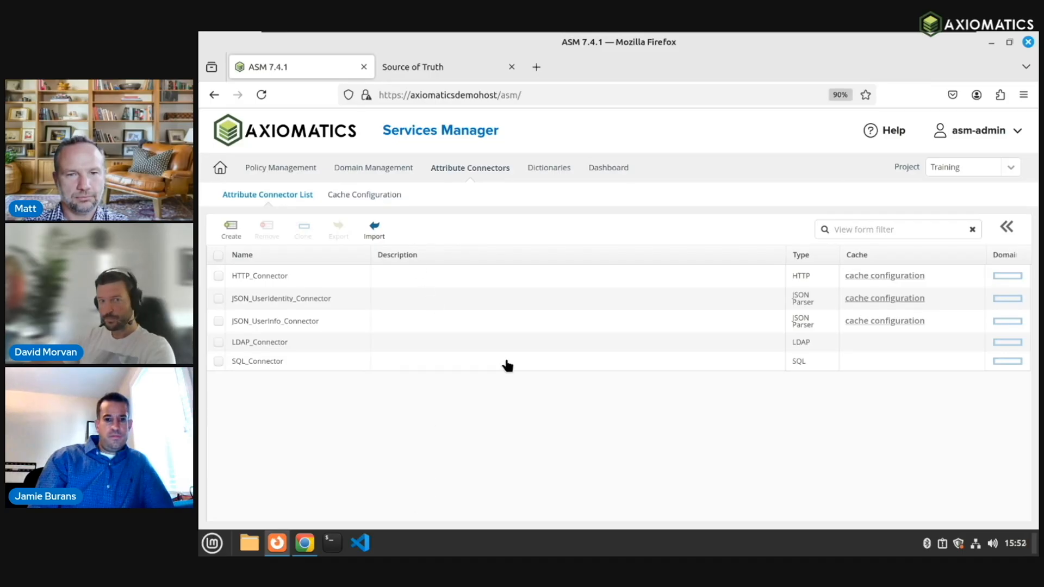
Step: Review the cache configurations, then open the Demo_App package from the Policy Package Library
left_click(362, 201)
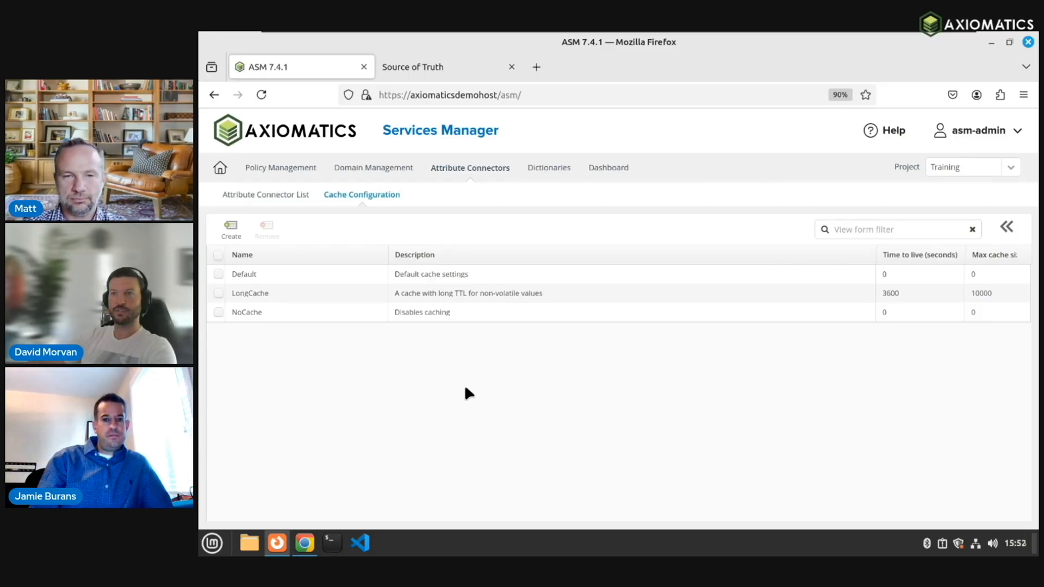
left_click(475, 389)
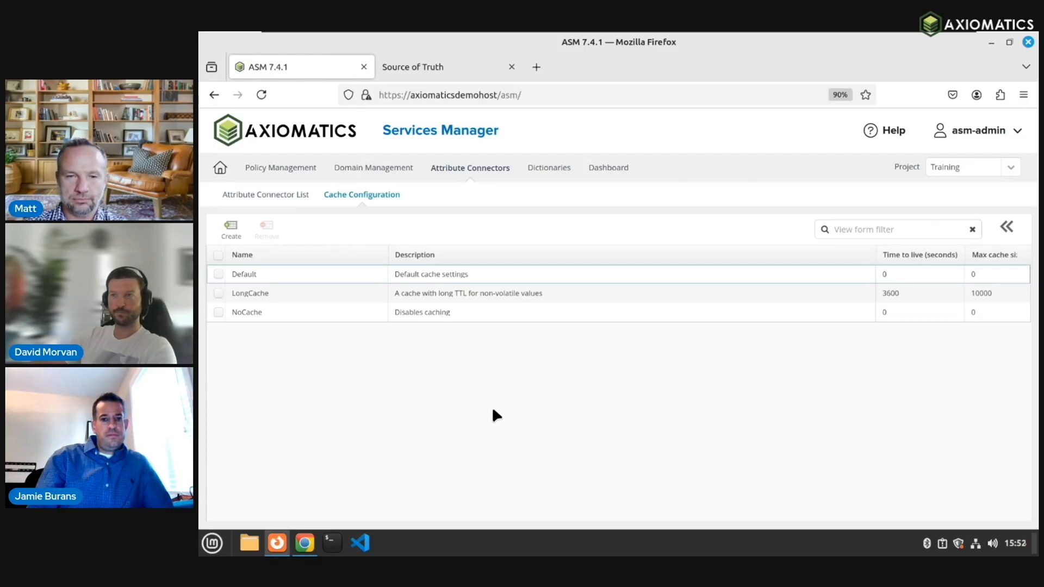
left_click(287, 168)
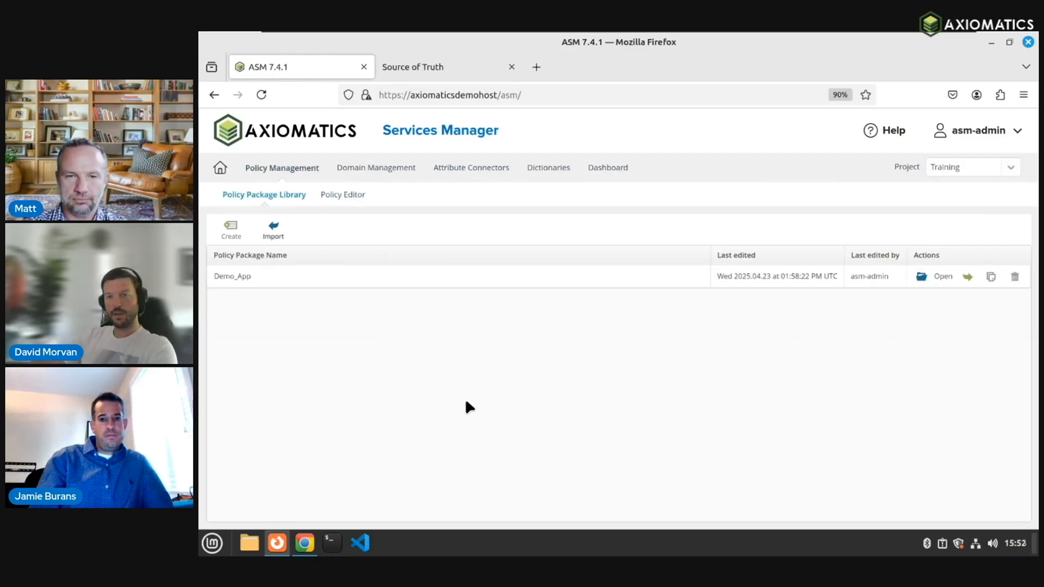
left_click(348, 197)
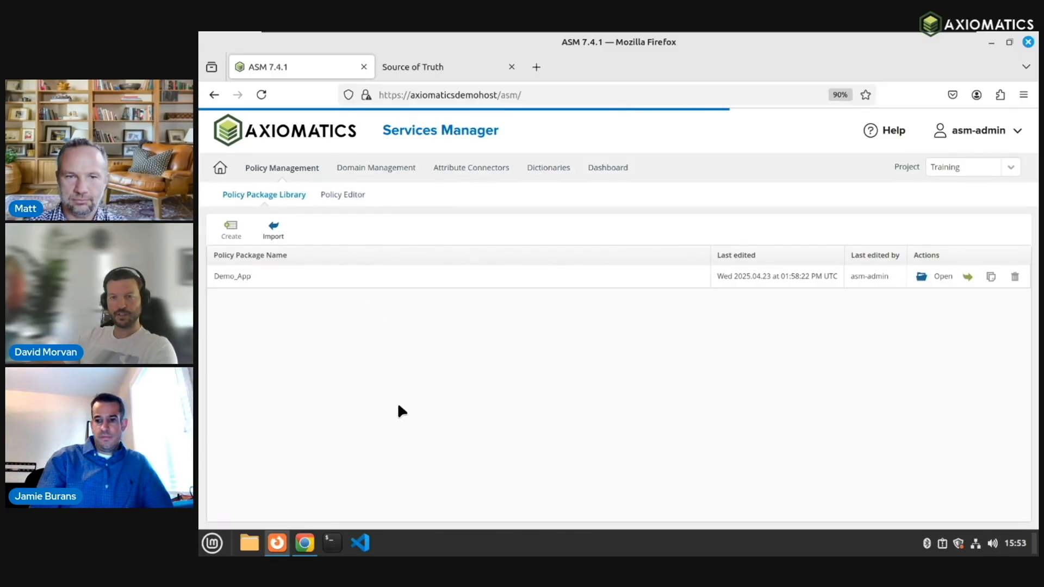
Step: Load Demo_App's Main policy set and inspect its properties and referenced policies
left_click(216, 290)
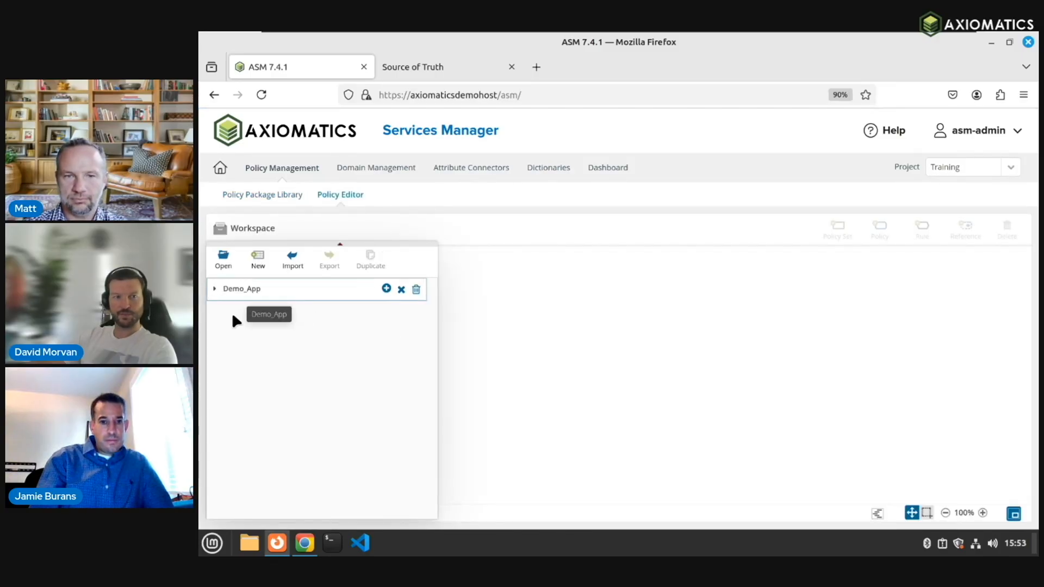
left_click(244, 313)
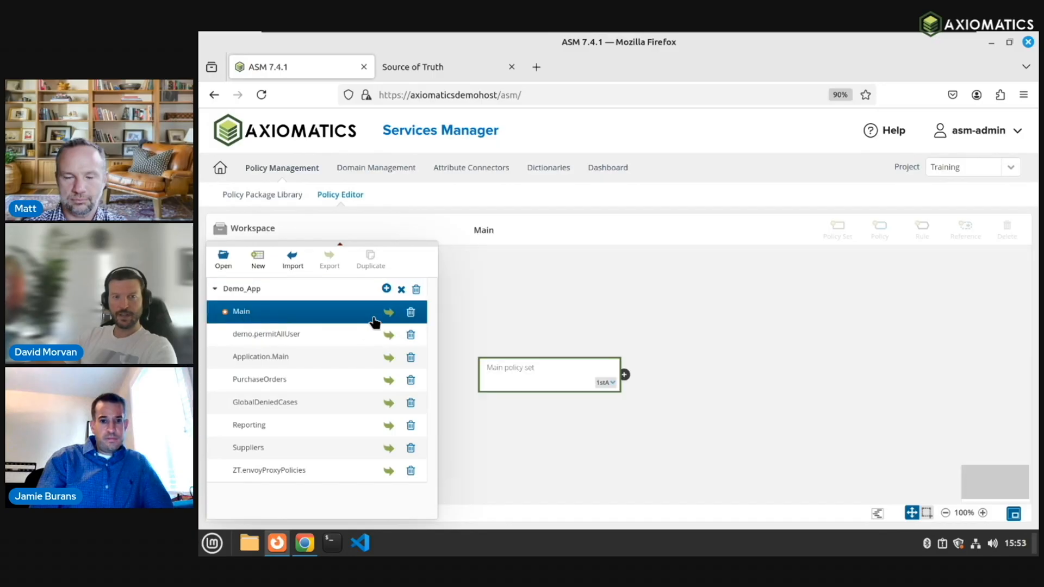
left_click(625, 375)
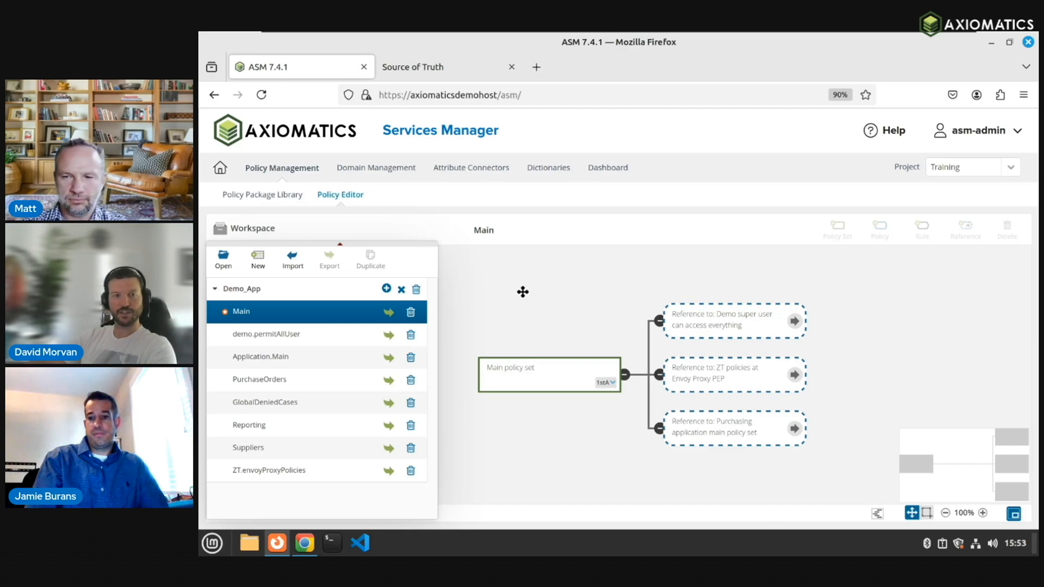
left_click(529, 371)
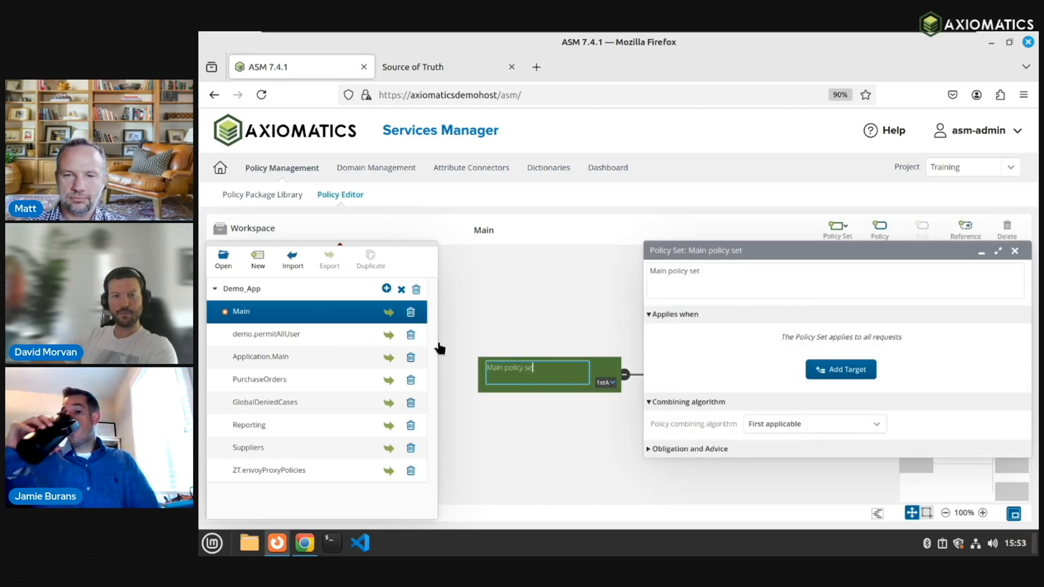
left_click(340, 244)
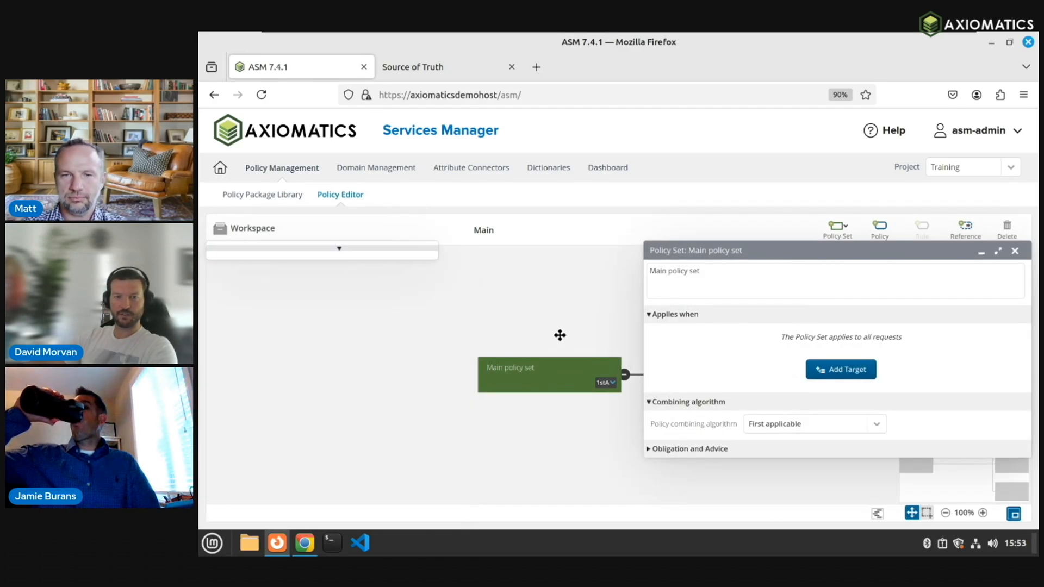
left_click(383, 376)
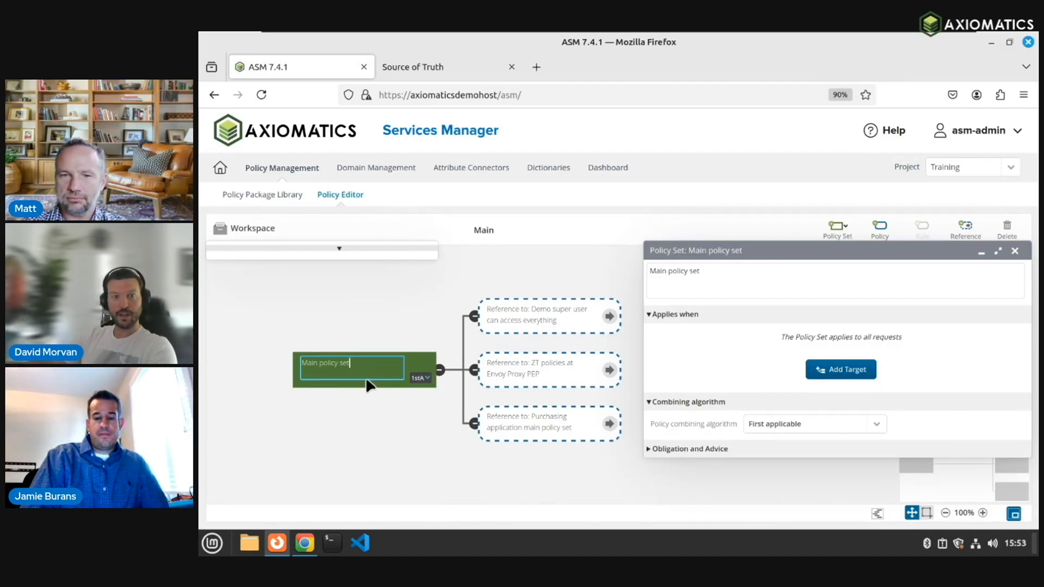
Step: Leave the Main name unchanged and open the PurchaseOrders policy from the Demo_App tree
left_click(374, 354)
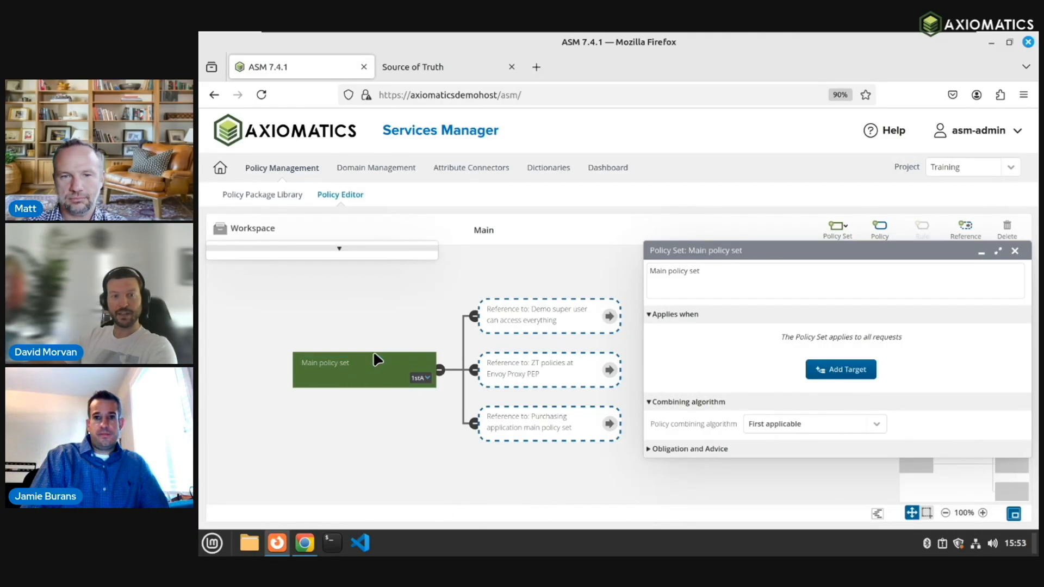
left_click(337, 250)
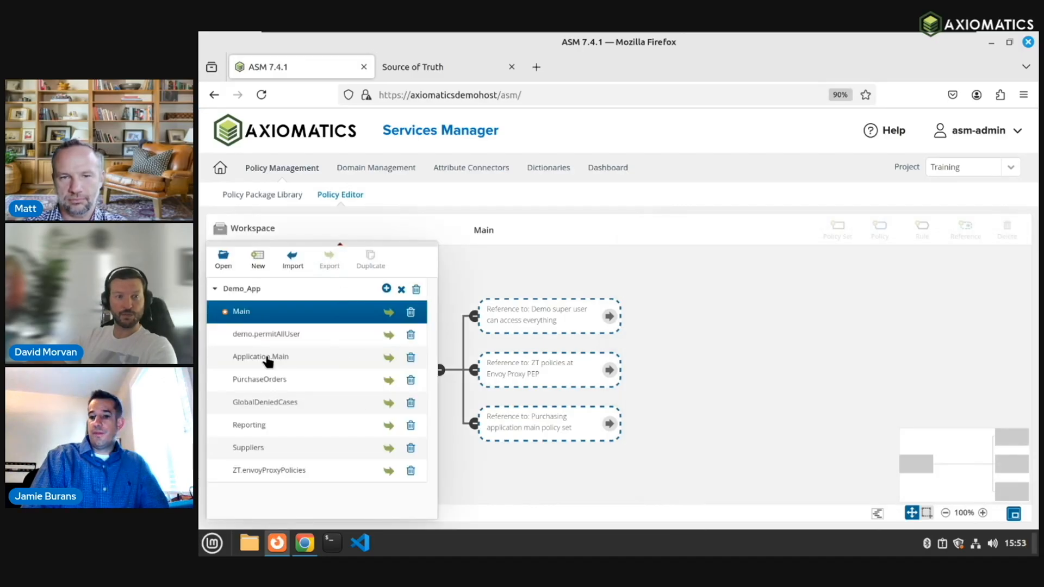
left_click(273, 380)
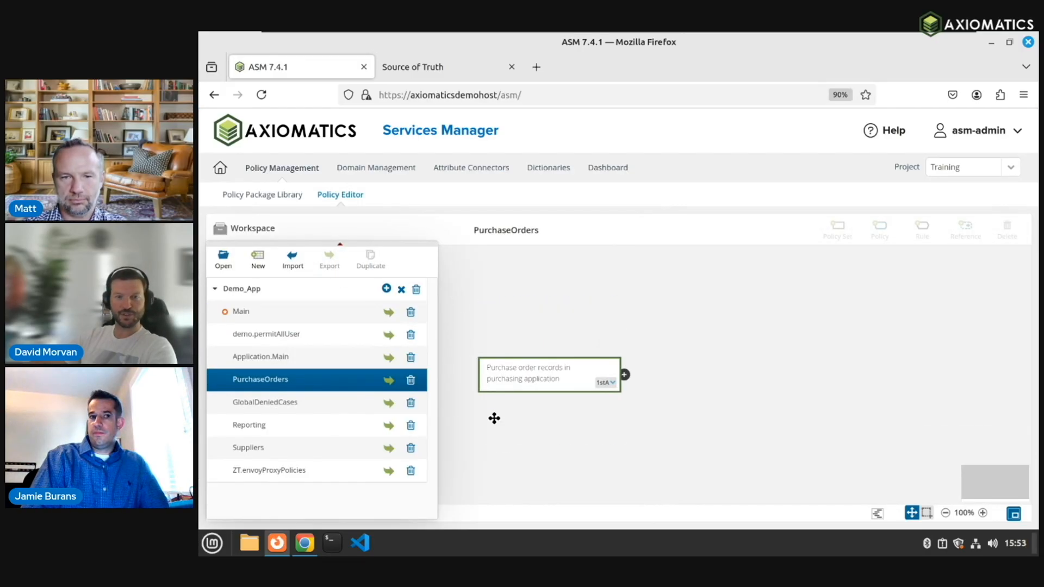
Step: Expand the purchase order policy set into five child sets and view the Read purchase orders properties
left_click(340, 246)
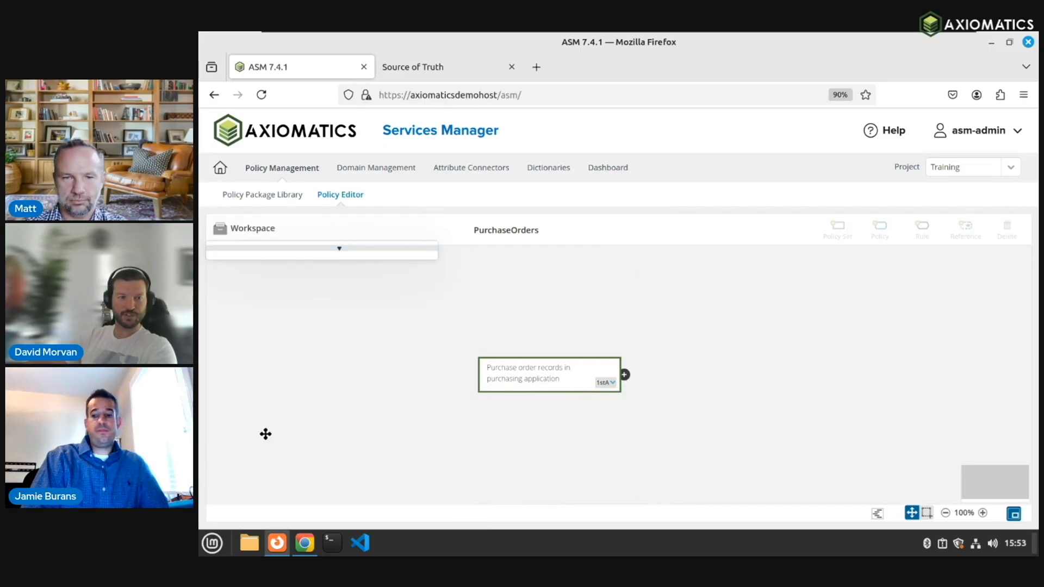
left_click_drag(573, 350, 333, 377)
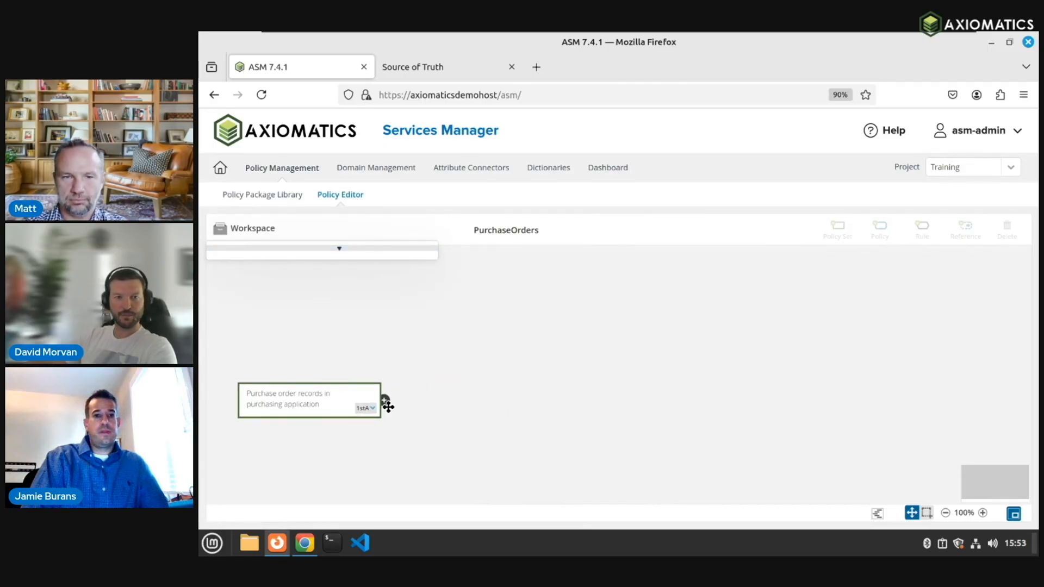
left_click(386, 402)
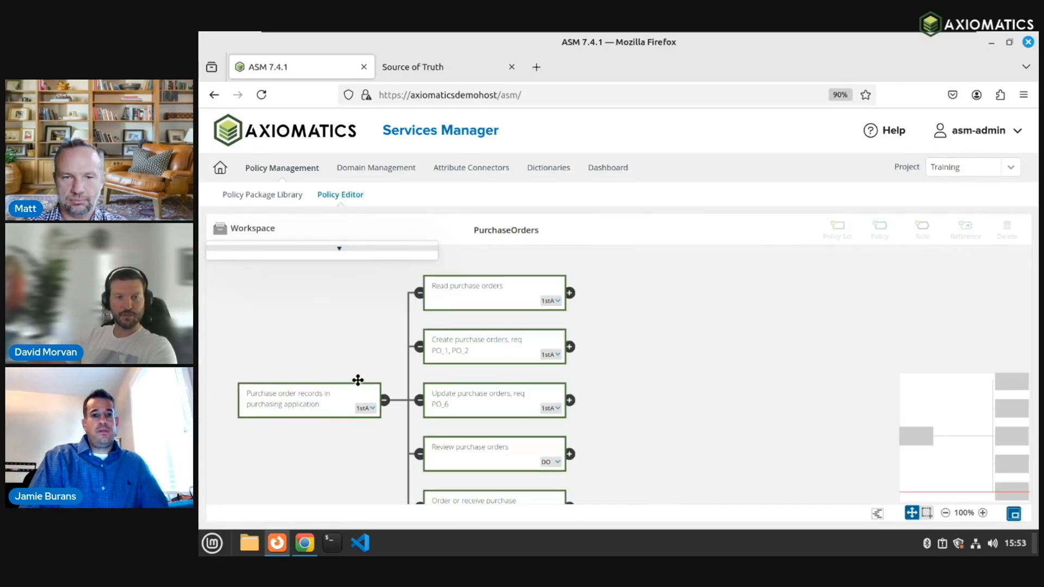
left_click(323, 388)
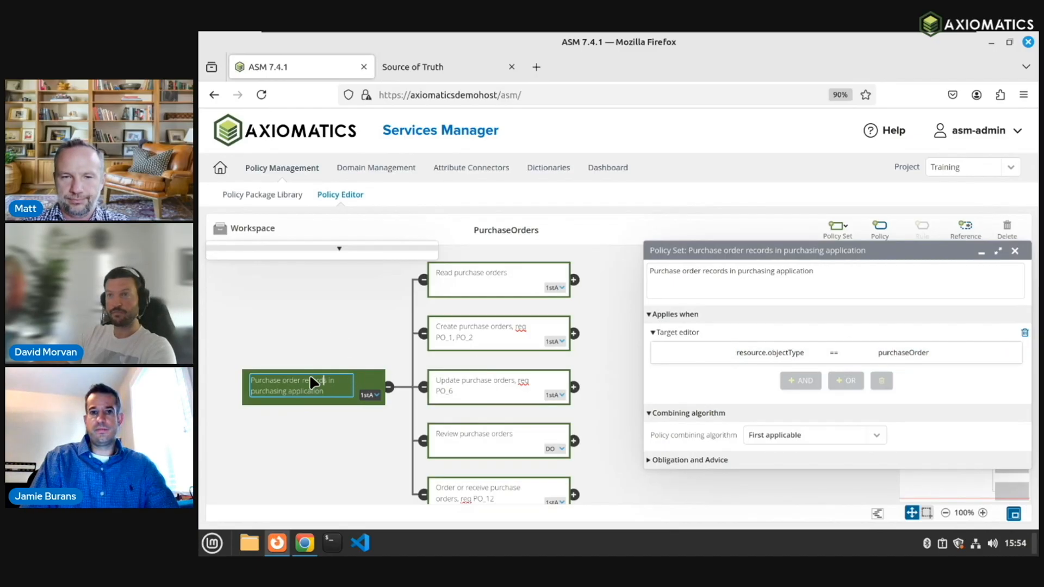
left_click(494, 289)
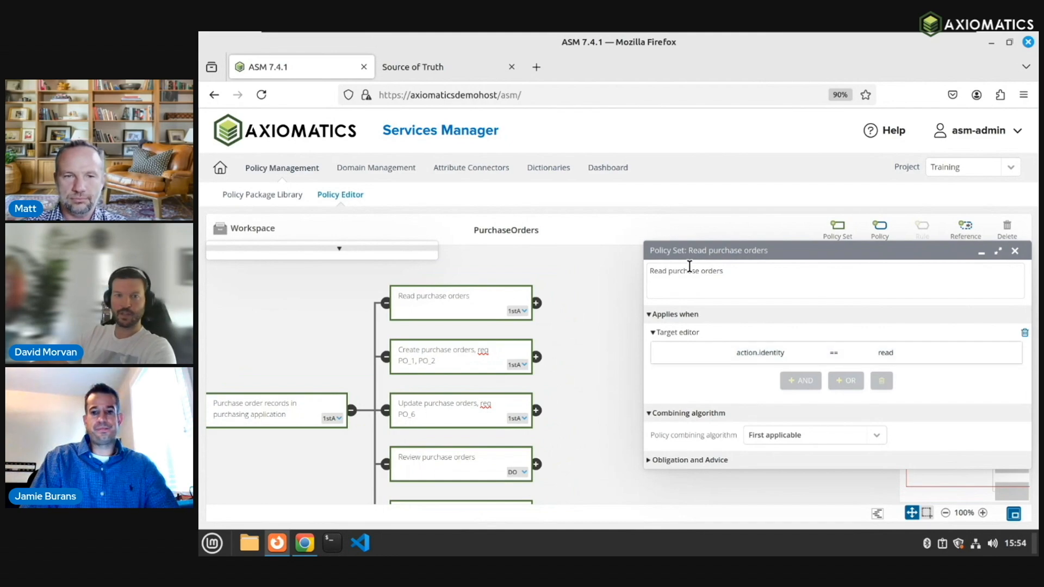
Step: Drill into Read purchase orders' Employee or Manager policy to its 'Permit when orderer is the user' rule
left_click(537, 303)
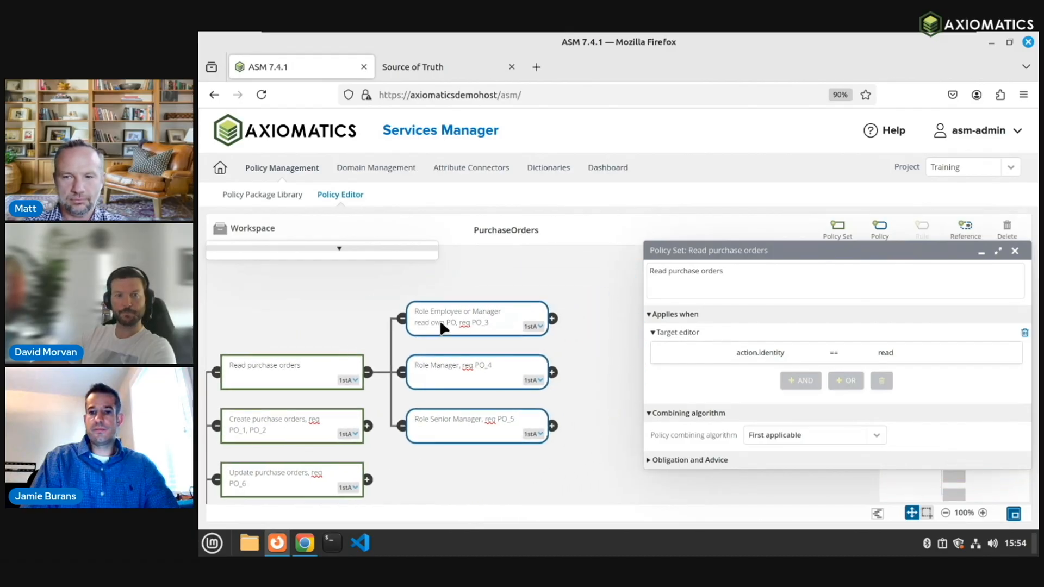
left_click(439, 319)
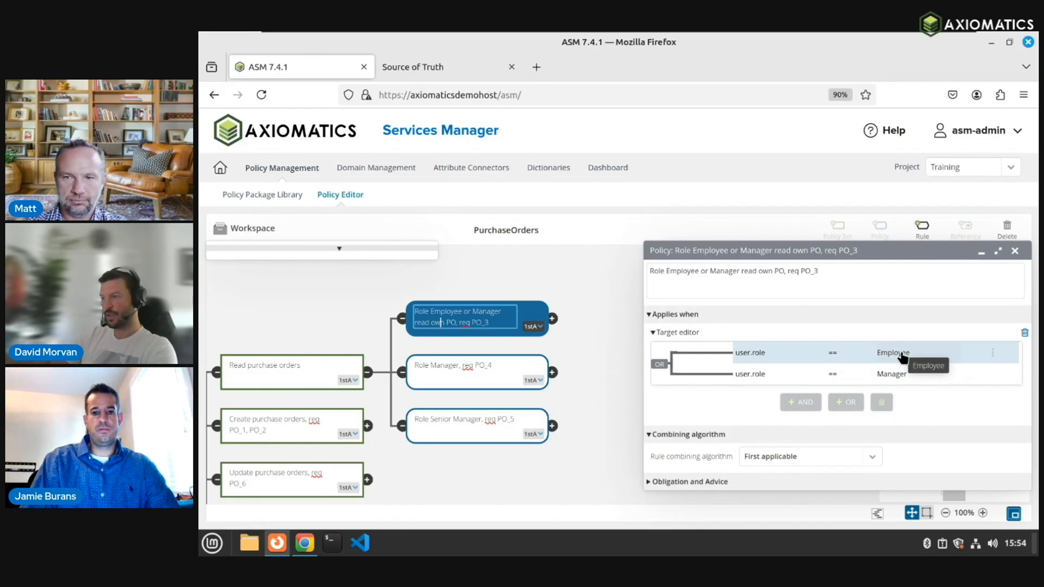
left_click(553, 319)
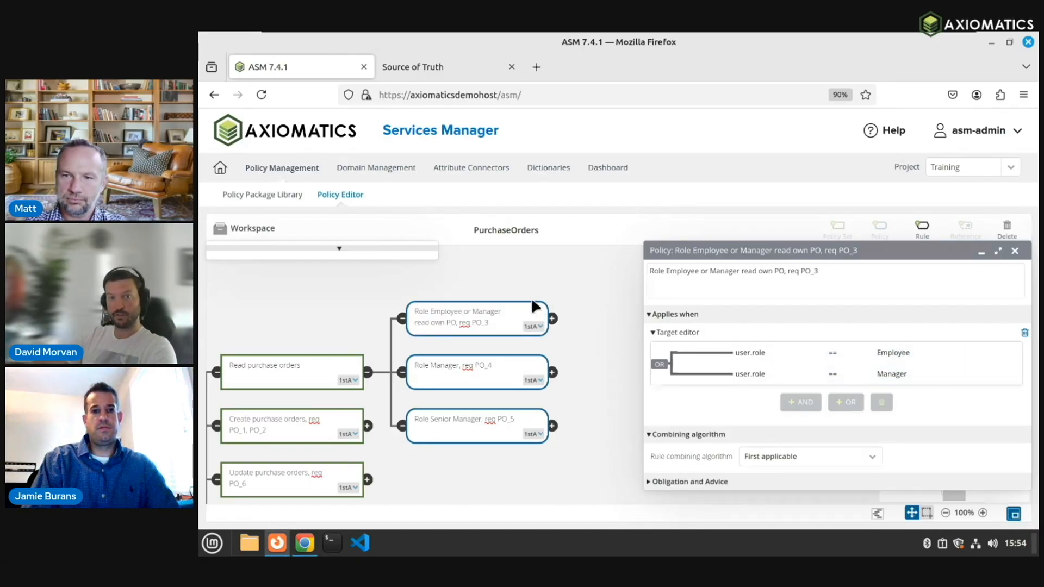
left_click(466, 333)
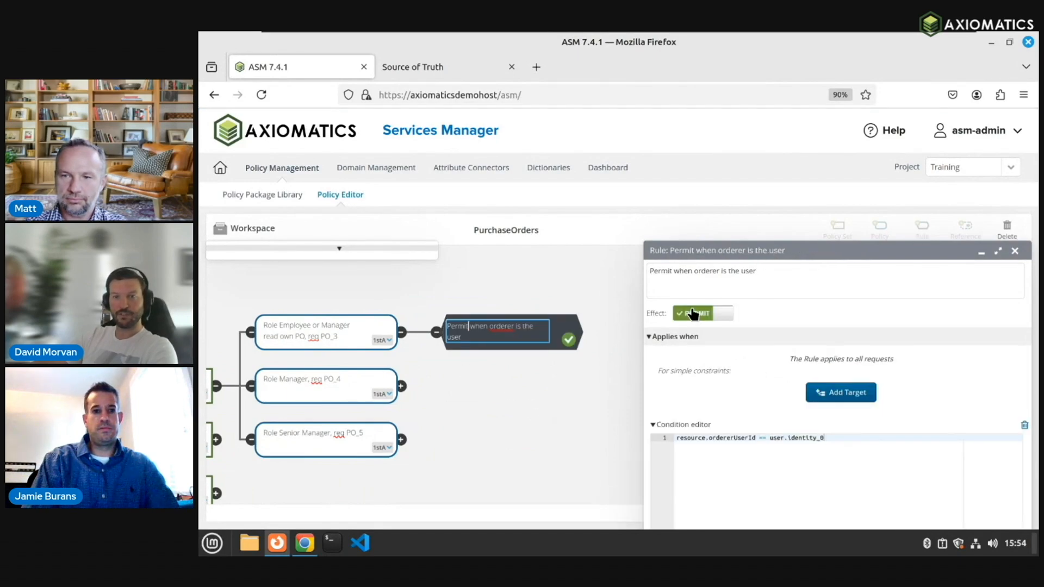
Step: Flip the orderer rule's effect to Deny and back to Permit, then view Role Manager, req PO_4
left_click(700, 317)
left_click(700, 316)
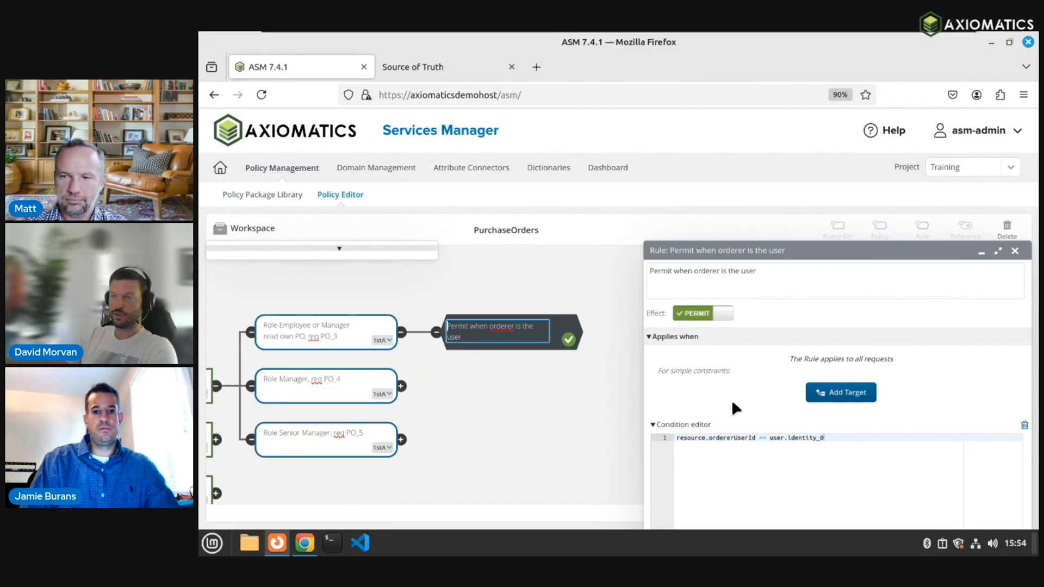
left_click_drag(837, 437, 655, 433)
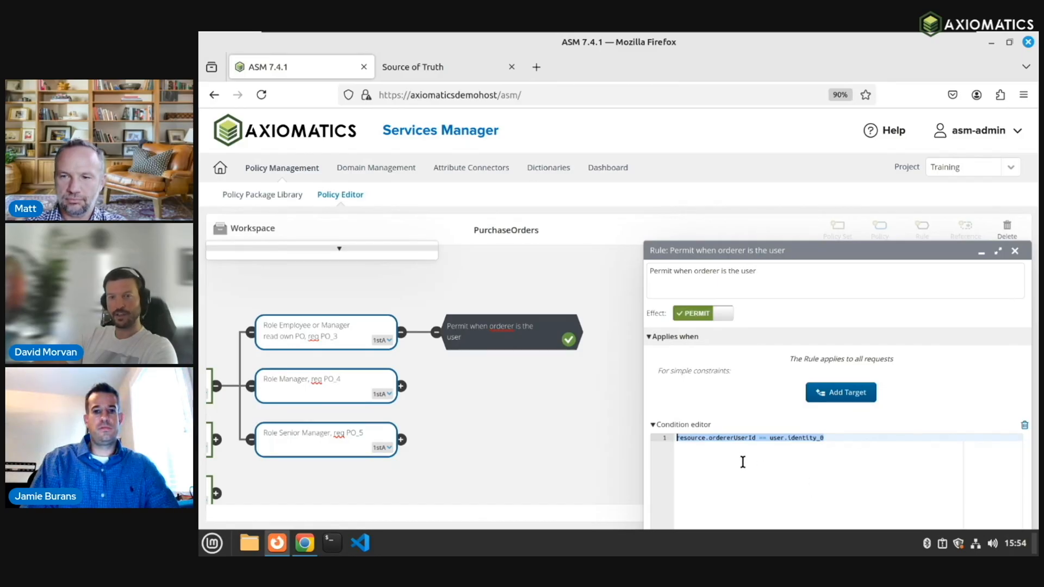
left_click(710, 440)
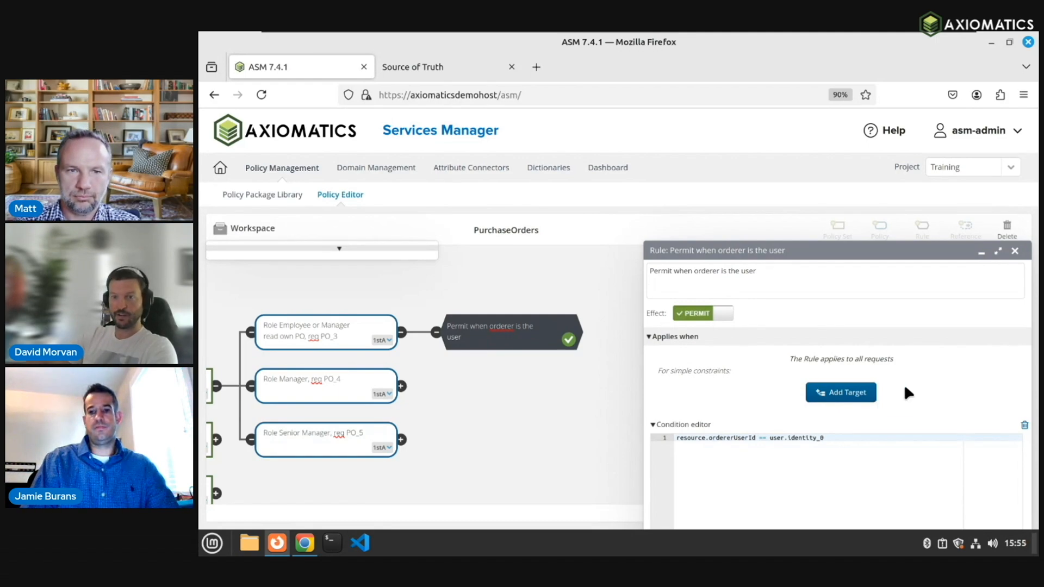
left_click(314, 386)
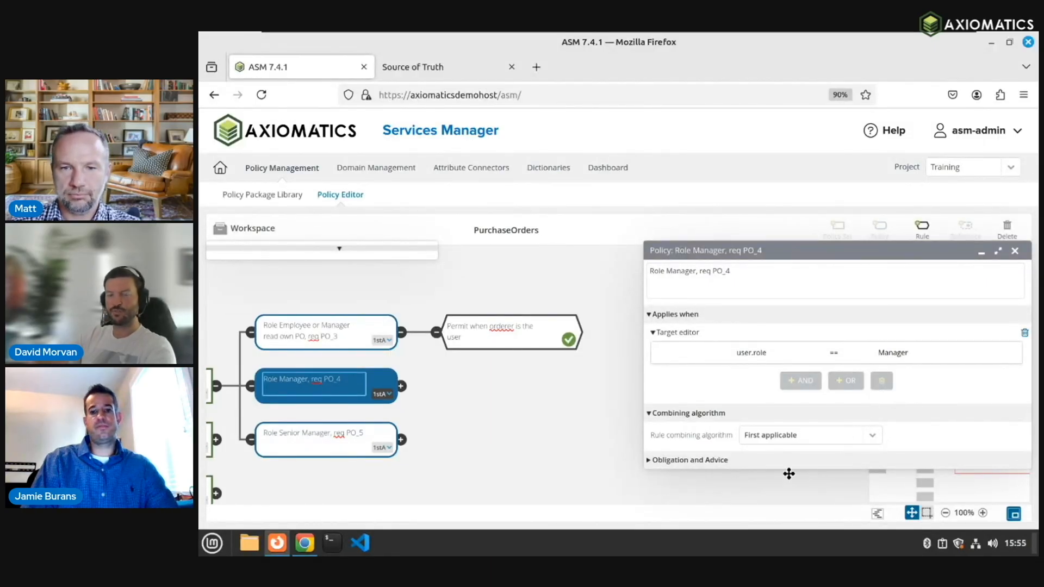
Step: Open the 'Permit when in own industry and region' rule and highlight region_0 in its condition
left_click(401, 386)
left_click(484, 384)
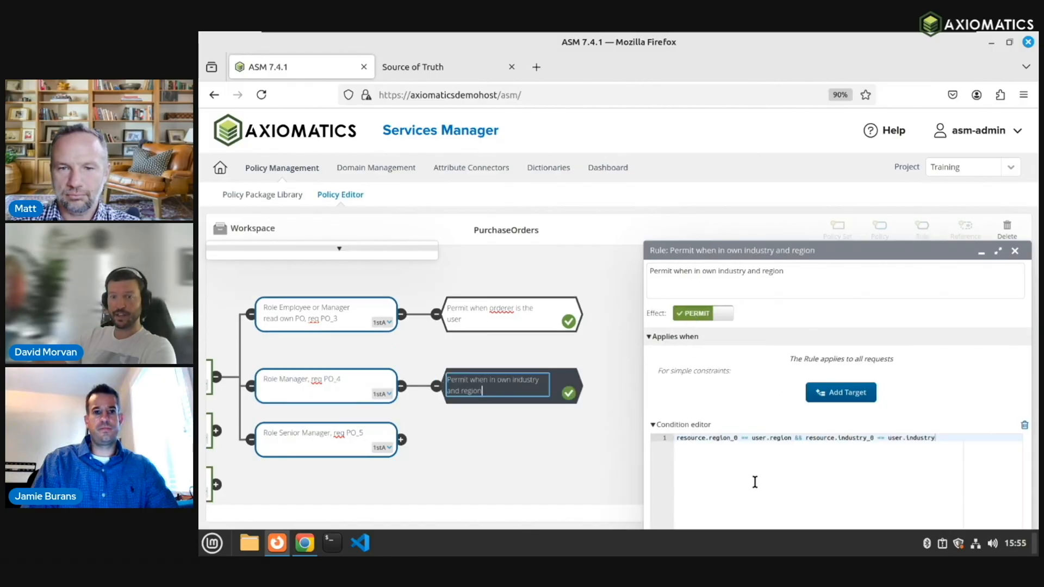
left_click(944, 438)
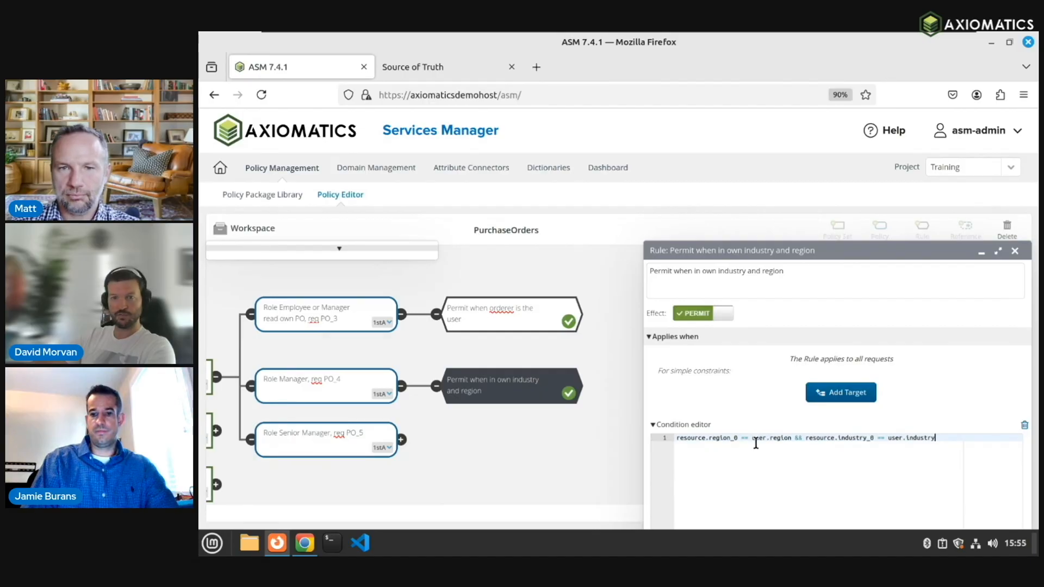
double_click(723, 439)
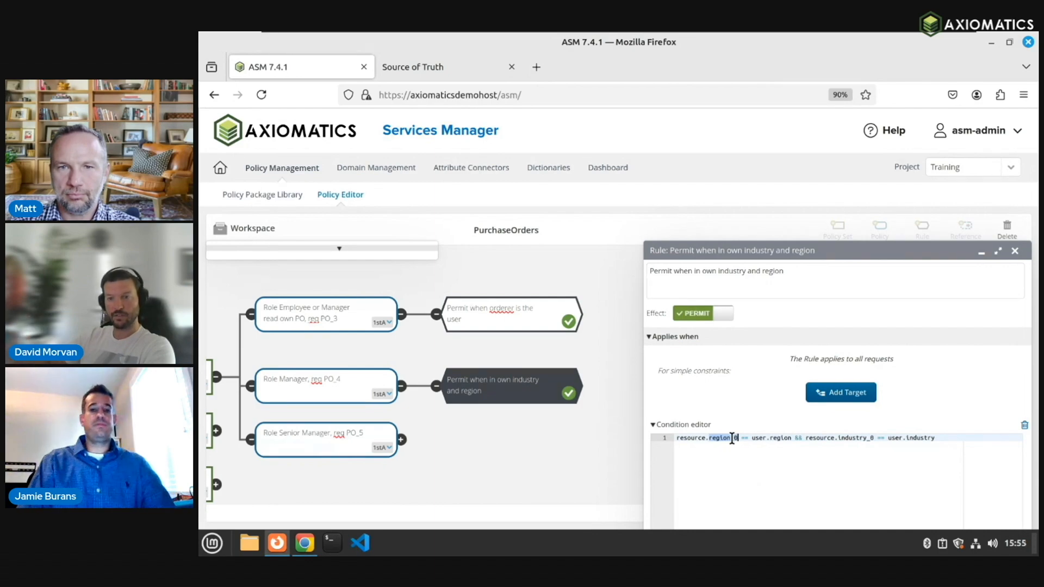
left_click(783, 446)
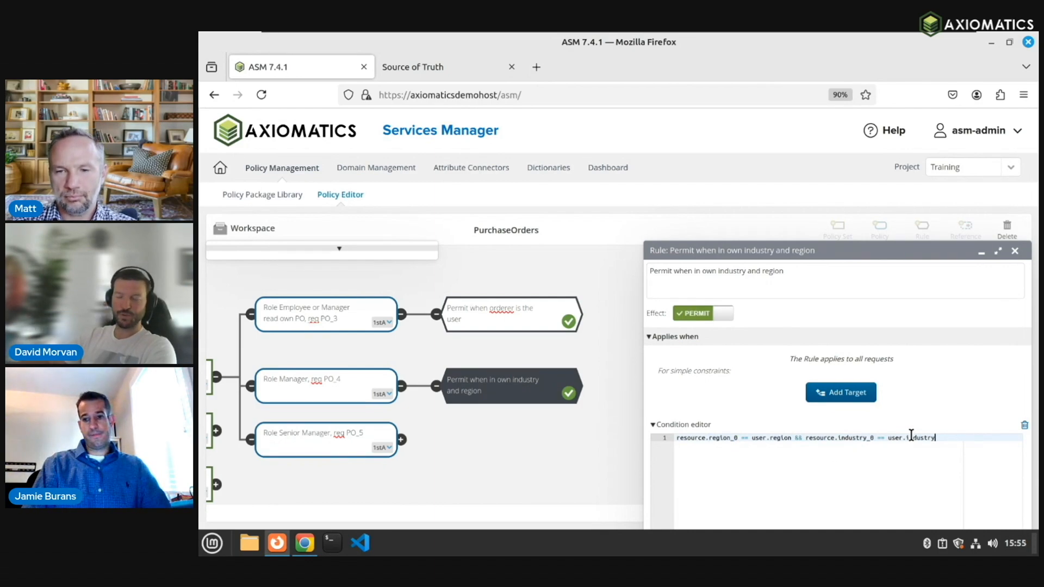